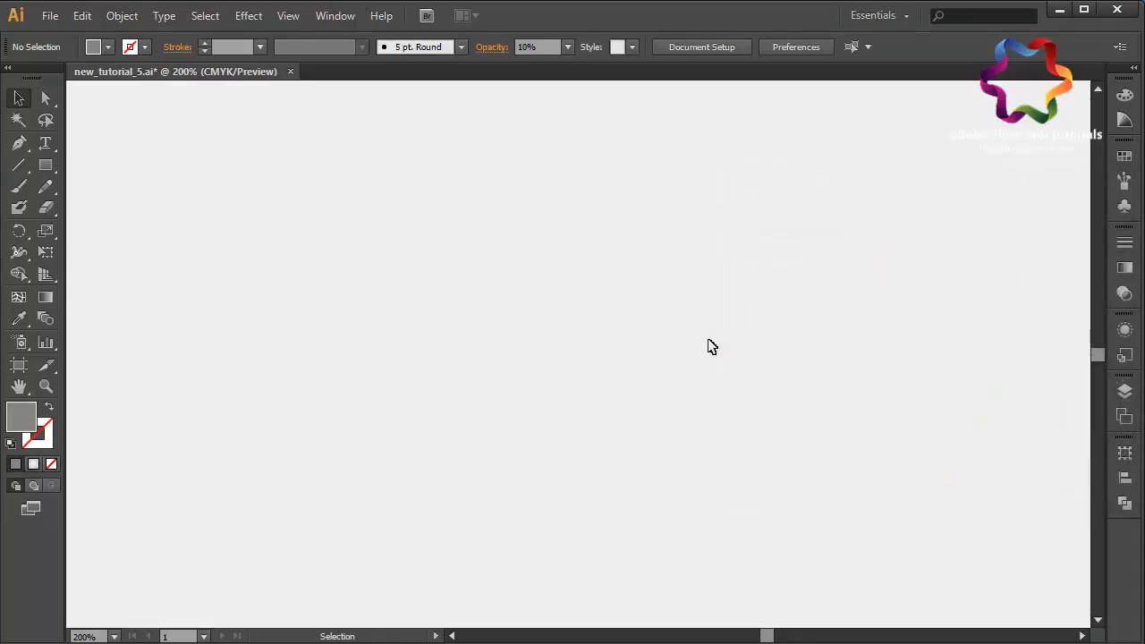
# - Draw a curved, leaf-shaped flame with the Pen tool, closing the path at its top point
pyautogui.click(19, 142)
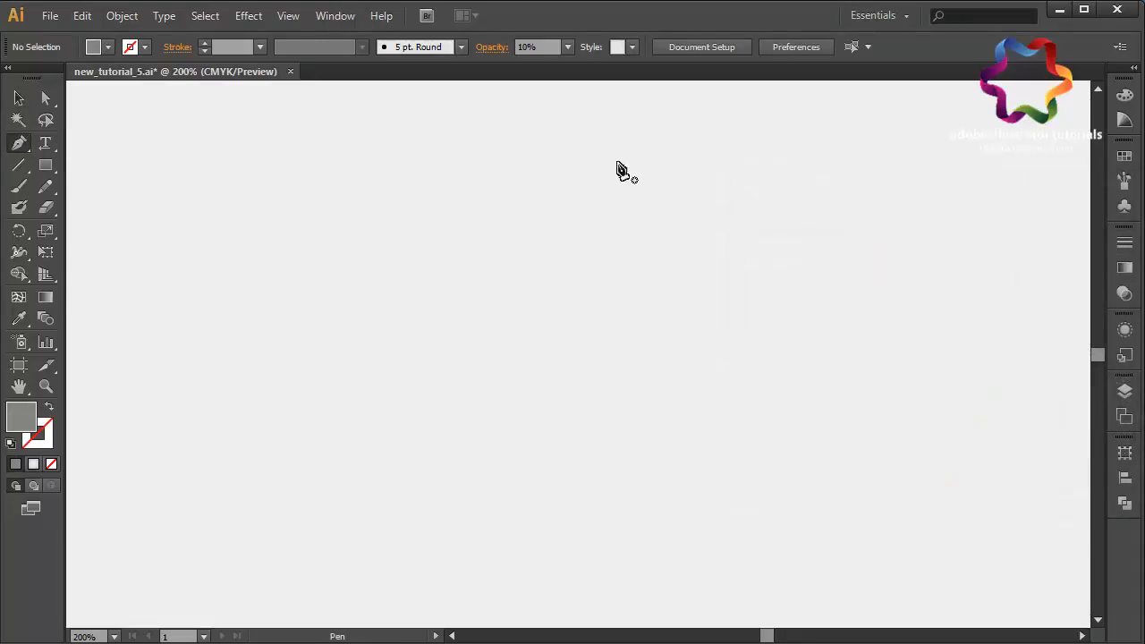
pyautogui.click(609, 161)
pyautogui.moveTo(531, 255); pyautogui.dragTo(449, 308)
pyautogui.moveTo(489, 439); pyautogui.dragTo(555, 487)
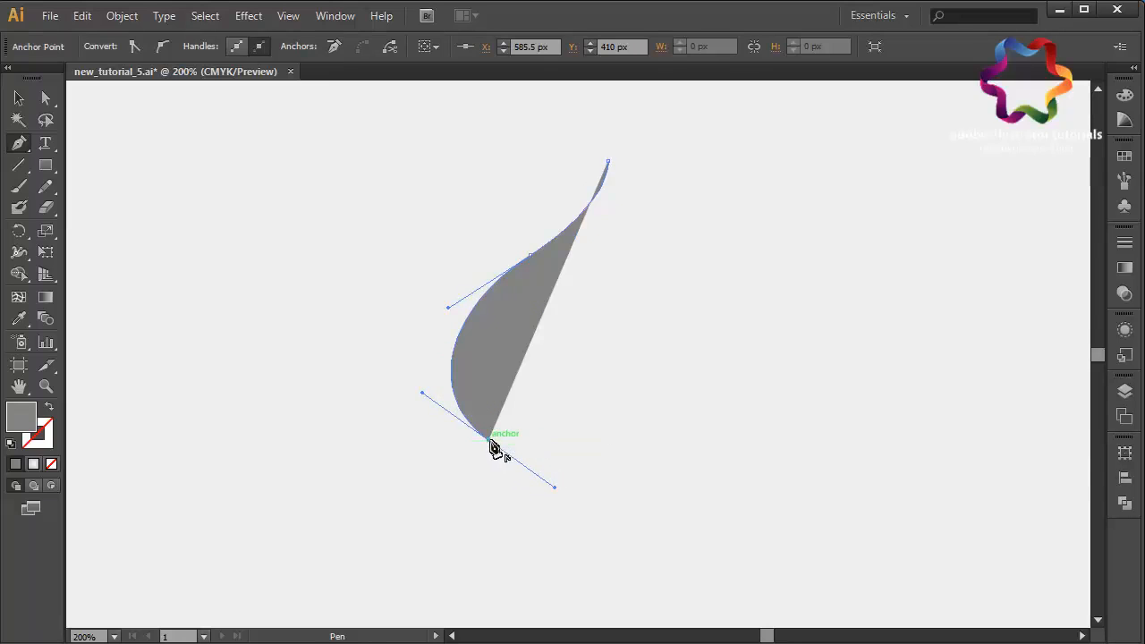
pyautogui.click(488, 439)
pyautogui.moveTo(530, 331); pyautogui.dragTo(604, 277)
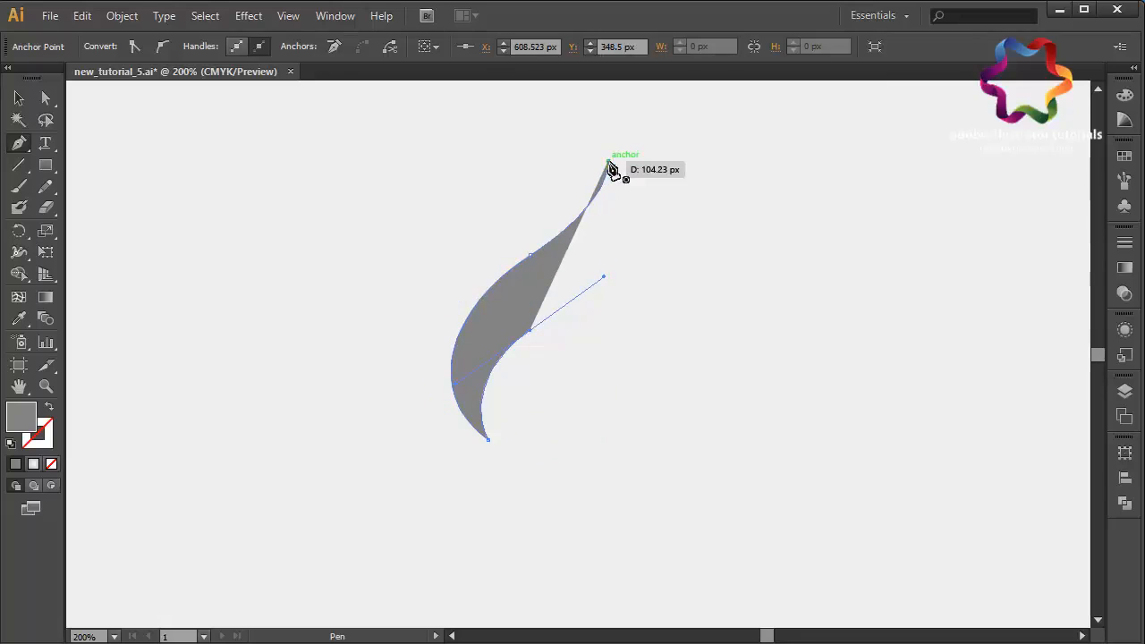
pyautogui.moveTo(609, 162); pyautogui.dragTo(555, 94)
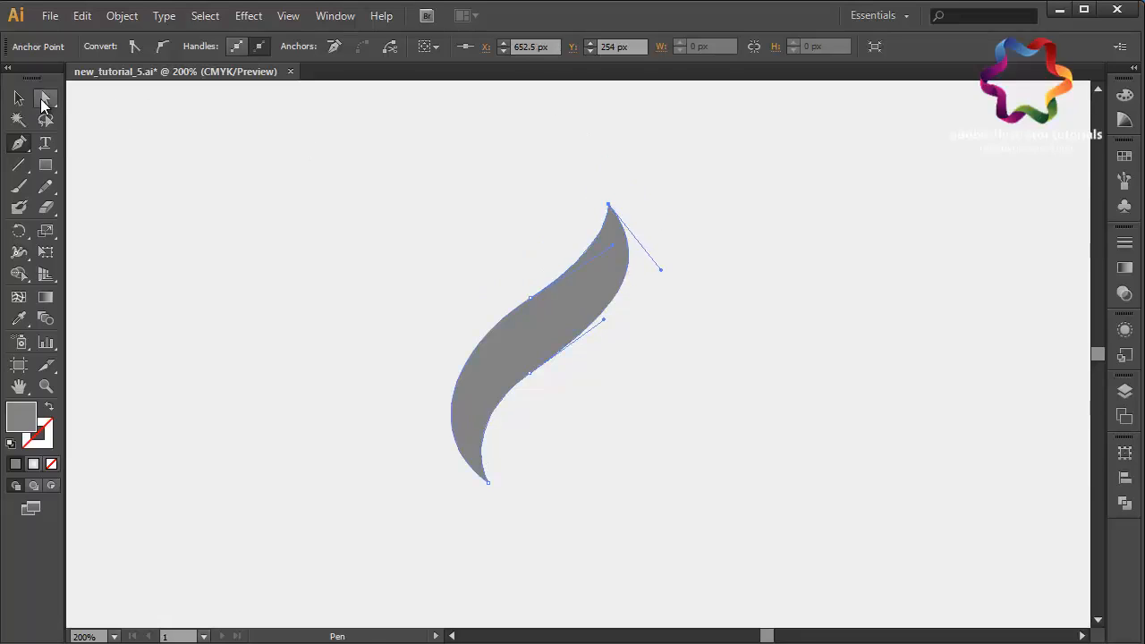
# - Adjust the inner curve handle of the flame, then move the whole flame up and to the left
pyautogui.click(45, 98)
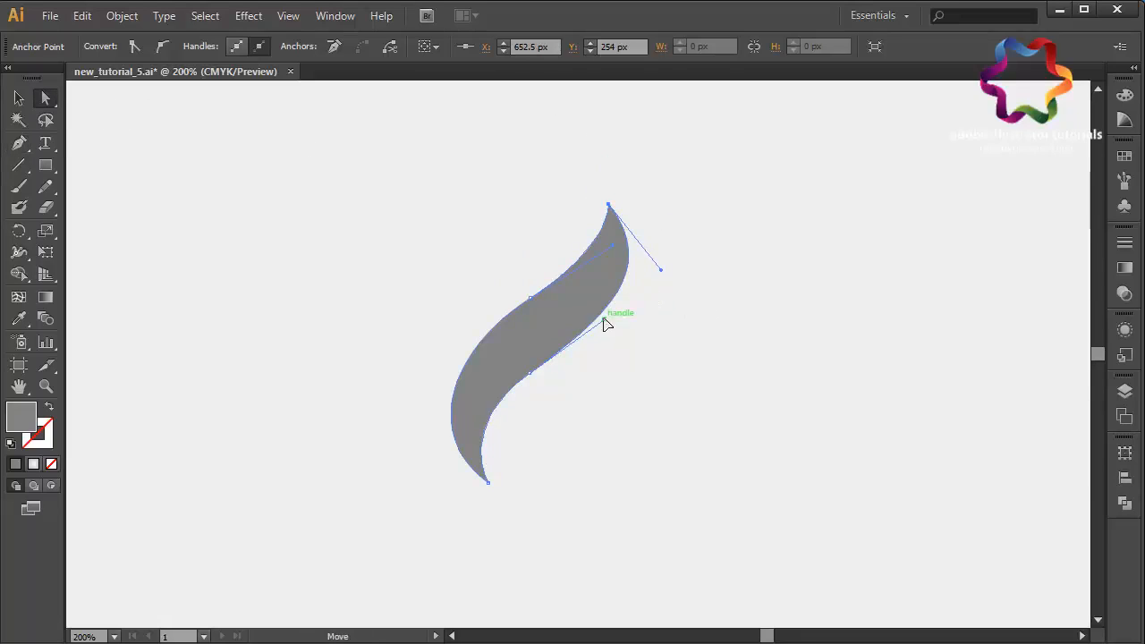
pyautogui.moveTo(605, 324)
pyautogui.mouseDown()
pyautogui.moveTo(627, 307)
pyautogui.moveTo(591, 328)
pyautogui.moveTo(600, 317)
pyautogui.mouseUp()
pyautogui.click(680, 422)
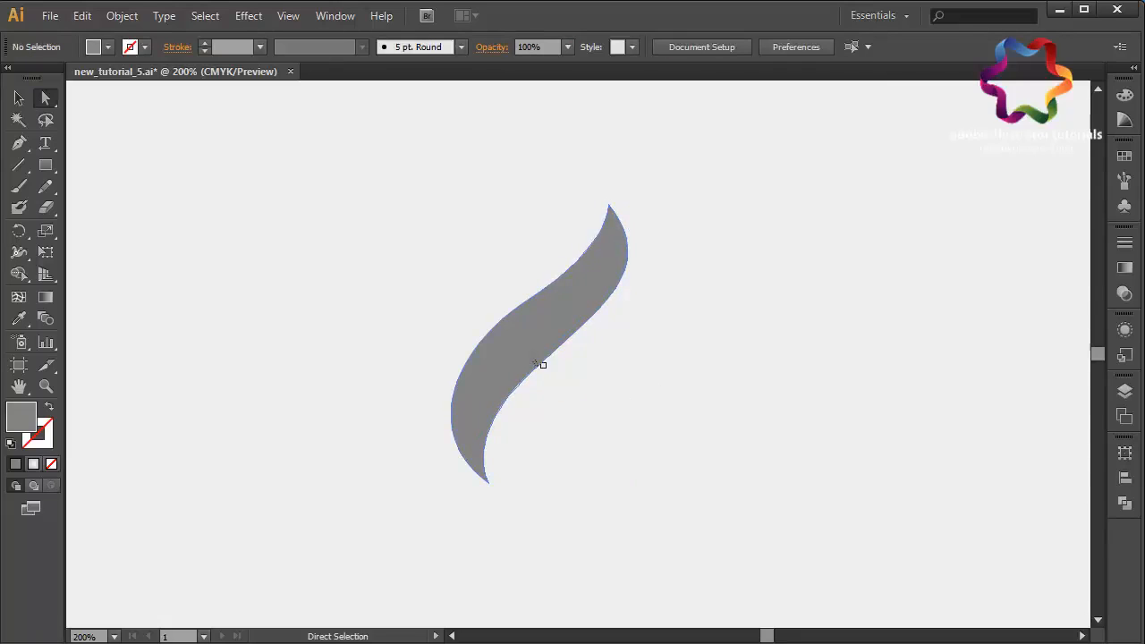
pyautogui.moveTo(539, 344); pyautogui.dragTo(441, 281)
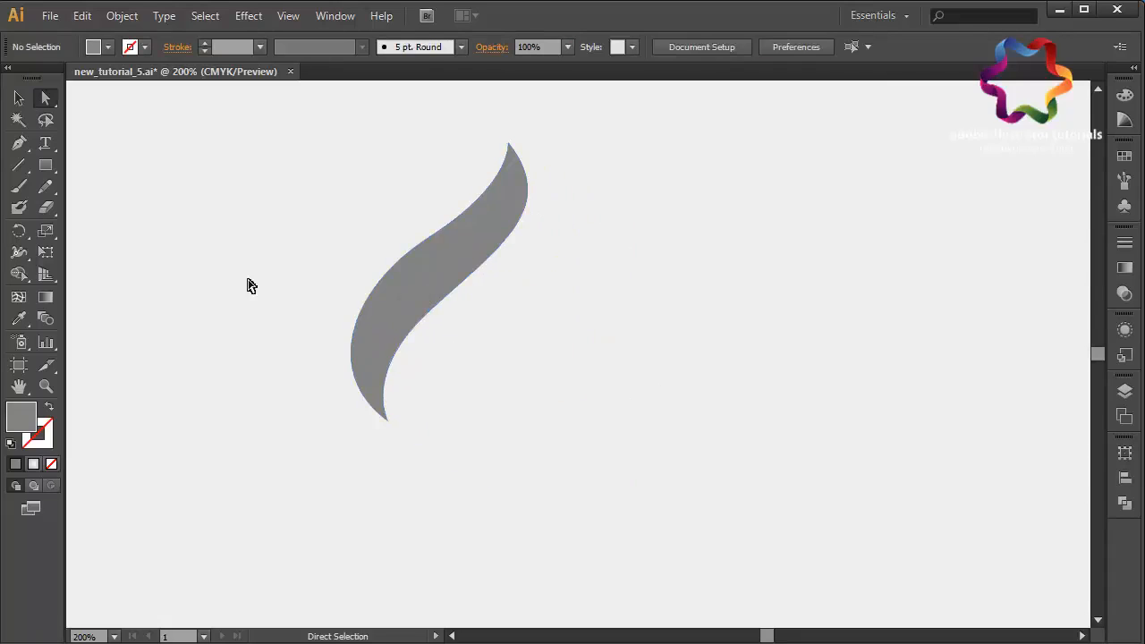
pyautogui.click(19, 143)
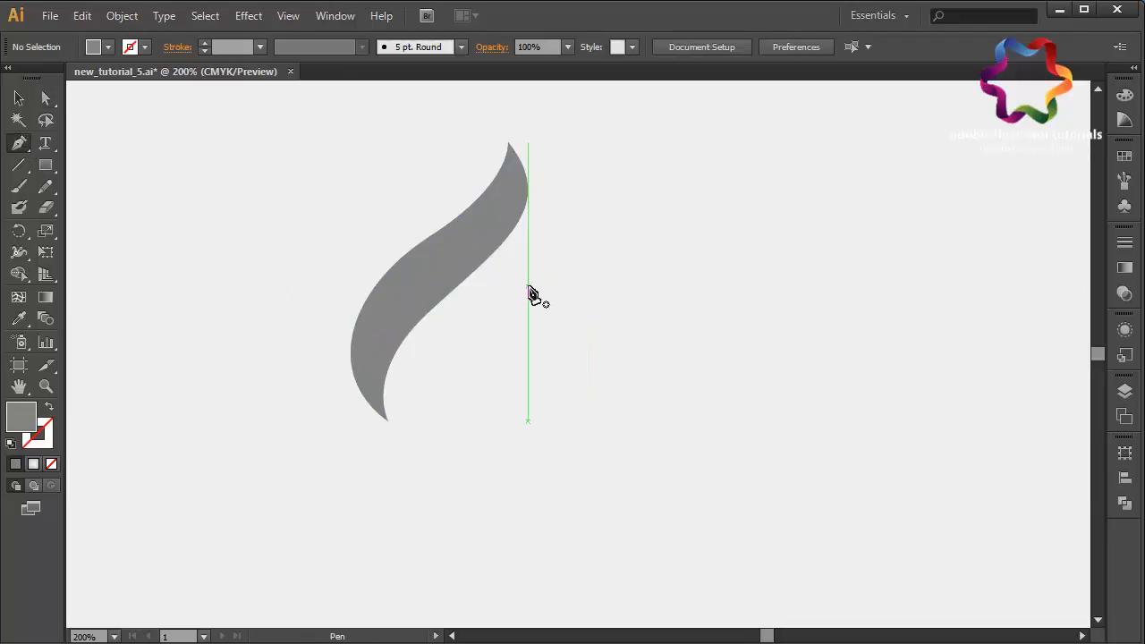
pyautogui.click(527, 286)
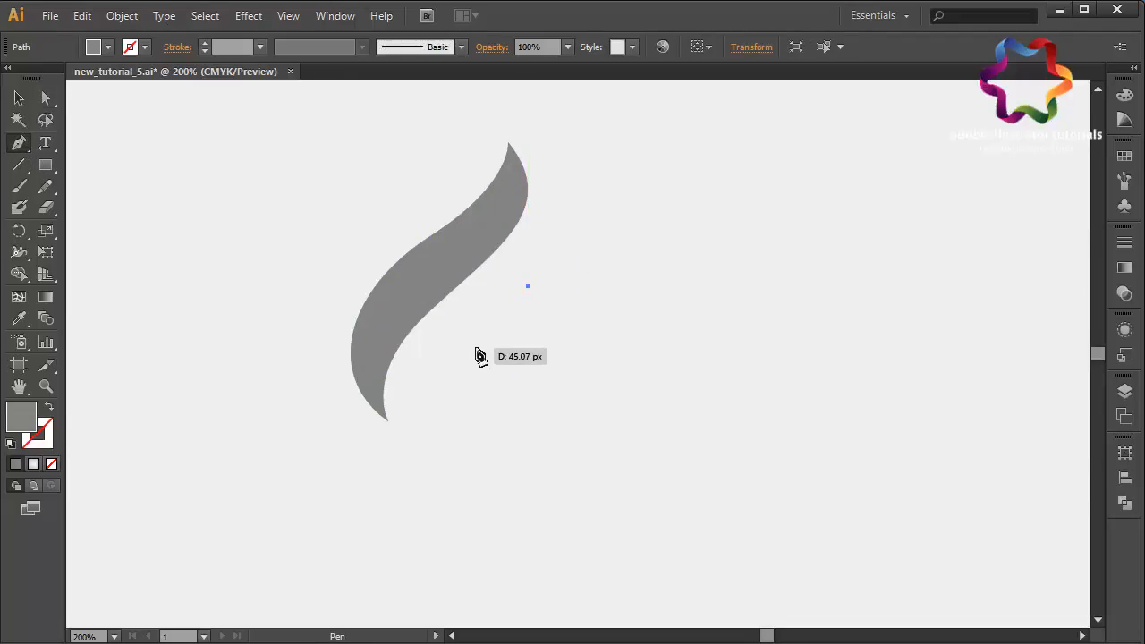
pyautogui.moveTo(447, 378)
pyautogui.mouseDown()
pyautogui.moveTo(463, 380)
pyautogui.moveTo(437, 397)
pyautogui.mouseUp()
pyautogui.hotkey('ctrl', 'z')
pyautogui.hotkey('ctrl', 'z')
pyautogui.hotkey('ctrl', 'z')
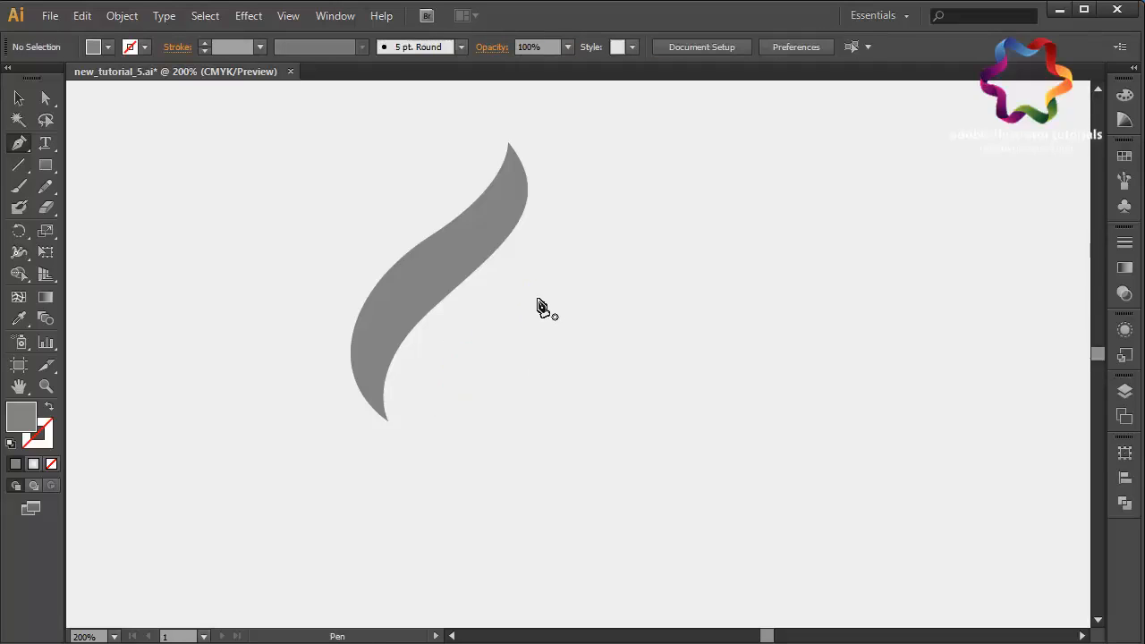
# - Draw a second, smaller leaf-shaped flame below and right of the first with the Pen tool, then deselect it
pyautogui.click(535, 297)
pyautogui.click(472, 355)
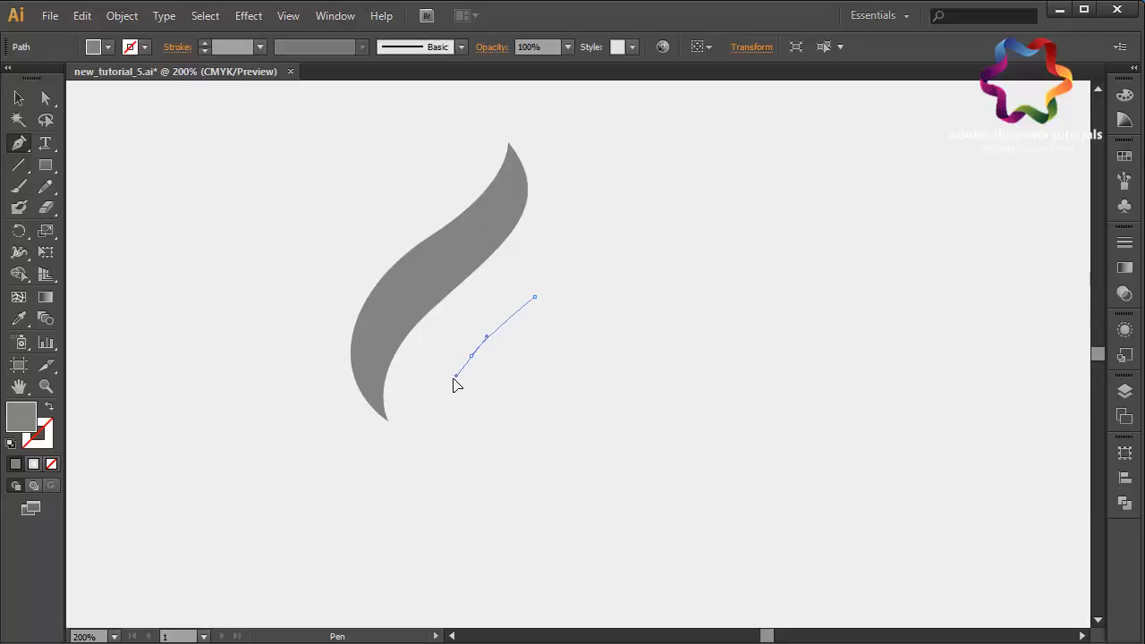
pyautogui.moveTo(446, 389); pyautogui.dragTo(493, 535)
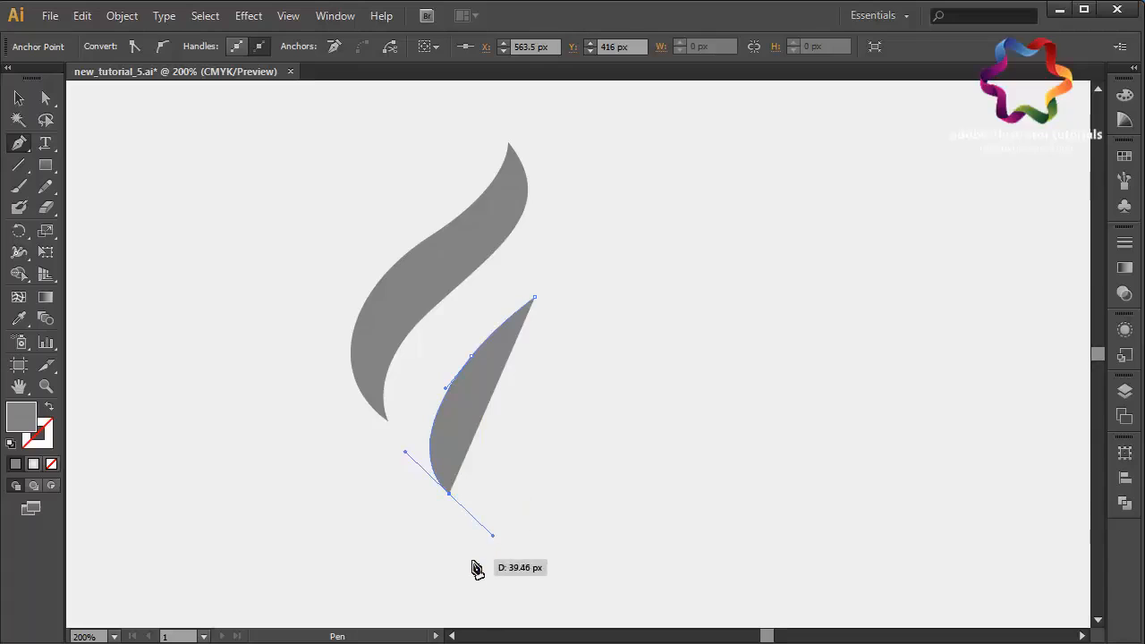
pyautogui.click(450, 494)
pyautogui.moveTo(487, 412); pyautogui.dragTo(545, 358)
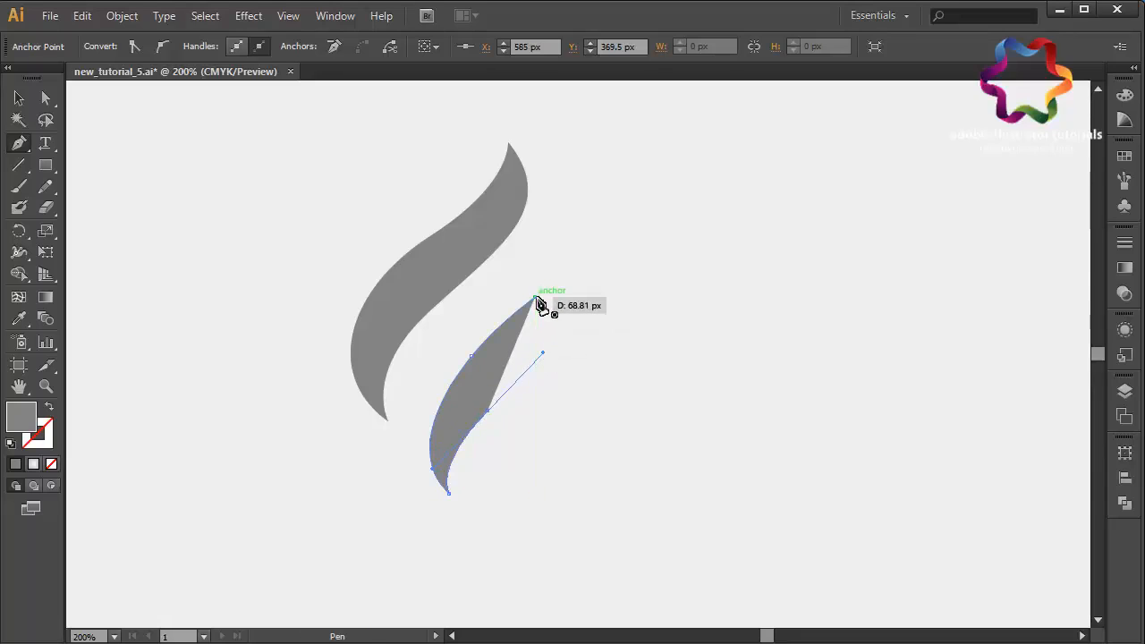
pyautogui.moveTo(535, 296); pyautogui.dragTo(523, 266)
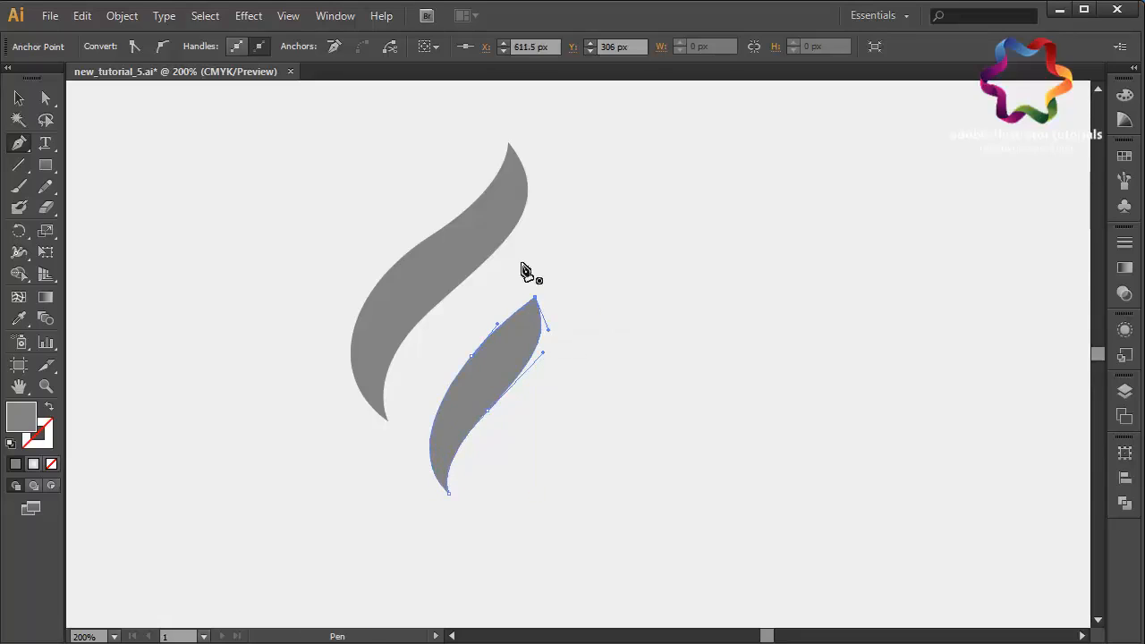
pyautogui.click(19, 98)
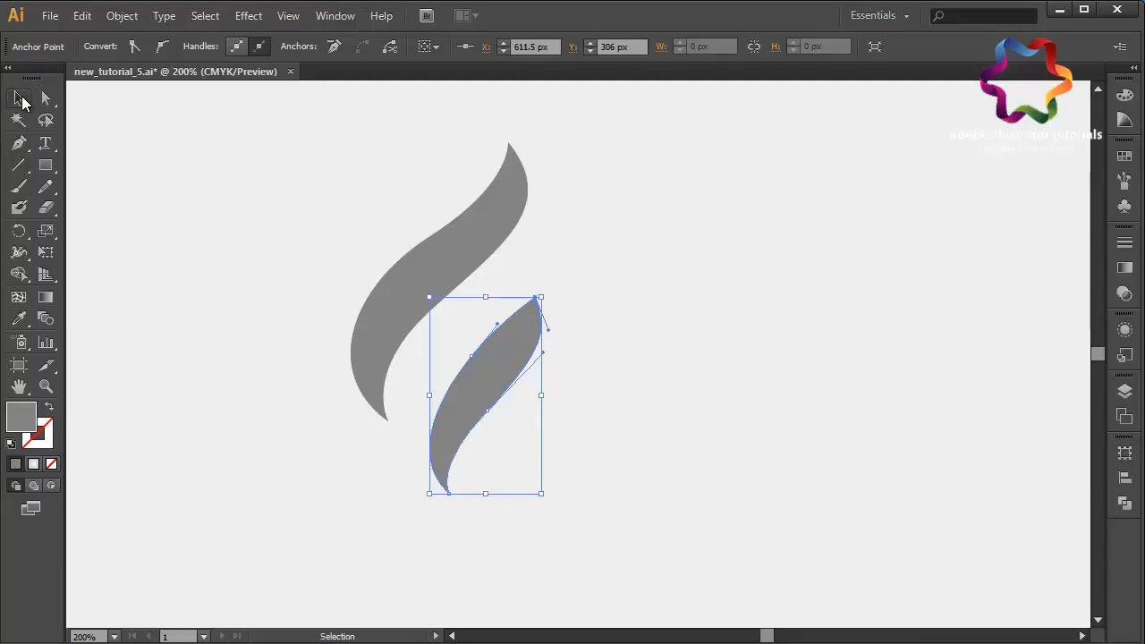
pyautogui.click(186, 168)
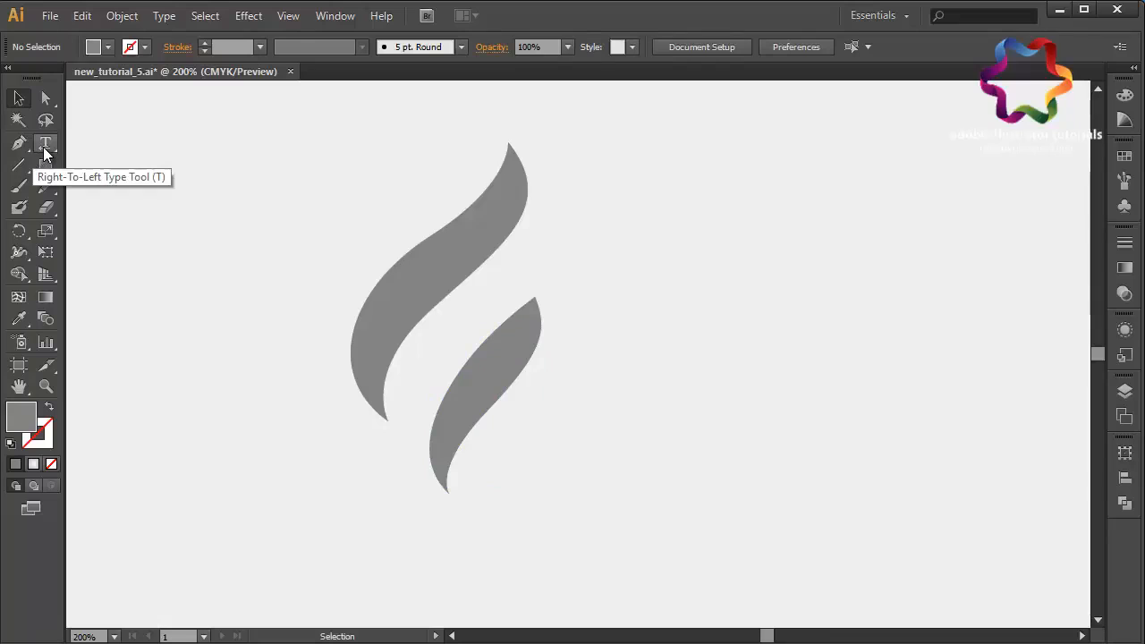
# - Draw a circle overlapping the upper flame's left side with the Ellipse tool and nudge it up-left
pyautogui.moveTo(46, 166); pyautogui.dragTo(122, 211)
pyautogui.moveTo(258, 120); pyautogui.dragTo(460, 324)
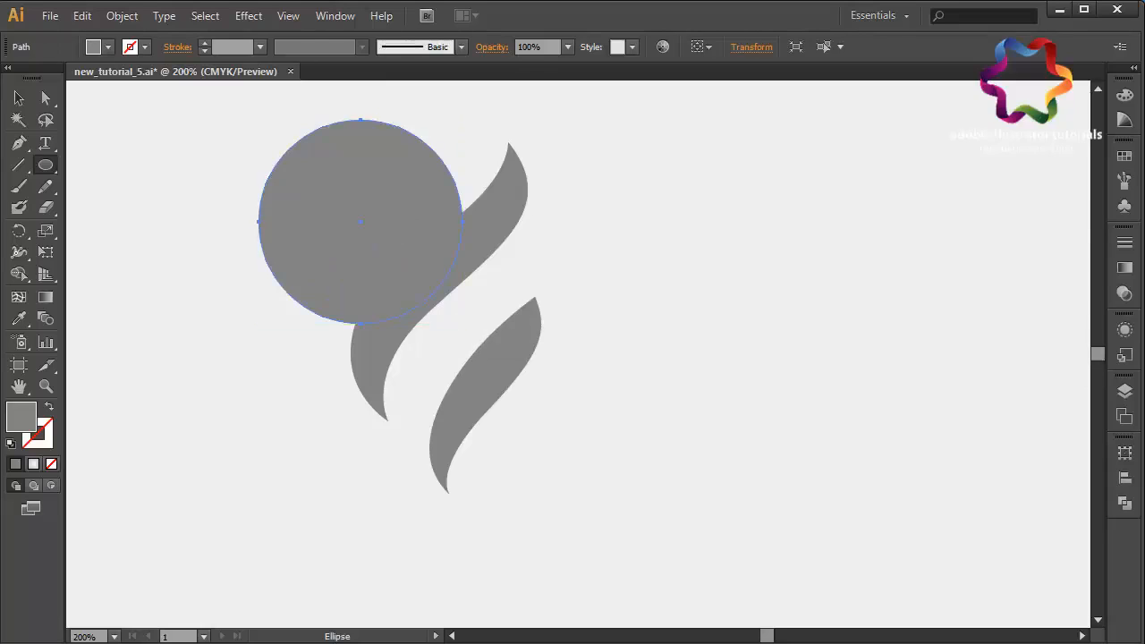
pyautogui.press('v')
pyautogui.moveTo(333, 172); pyautogui.dragTo(348, 157)
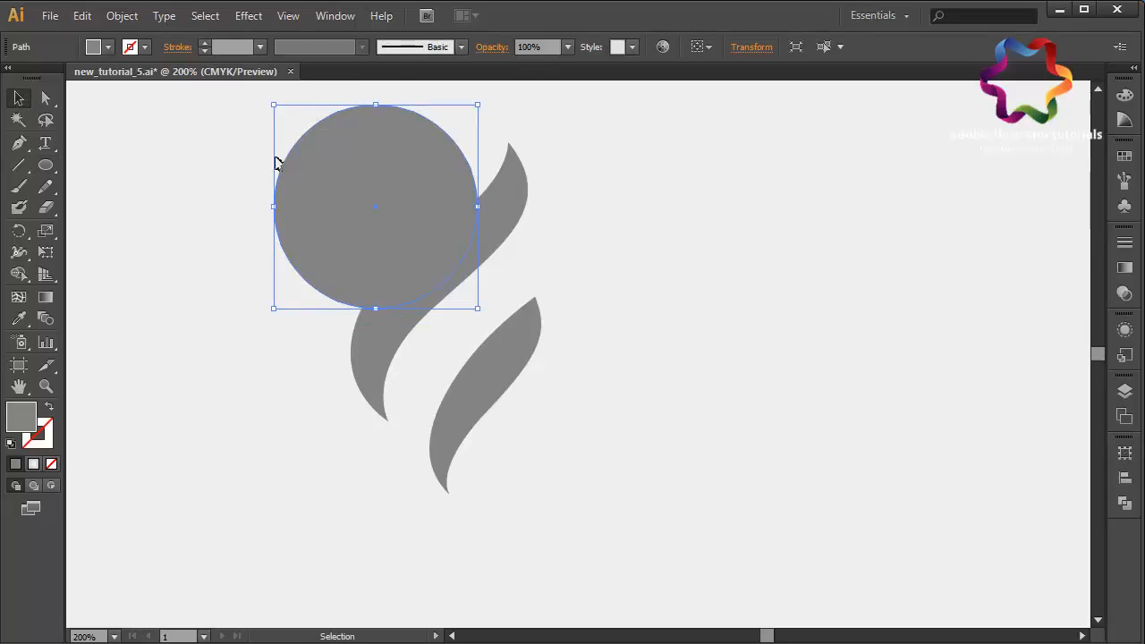
# - Draw a second circle below the first, overlapping both flames
pyautogui.click(47, 165)
pyautogui.moveTo(298, 243); pyautogui.dragTo(494, 403)
pyautogui.click(18, 97)
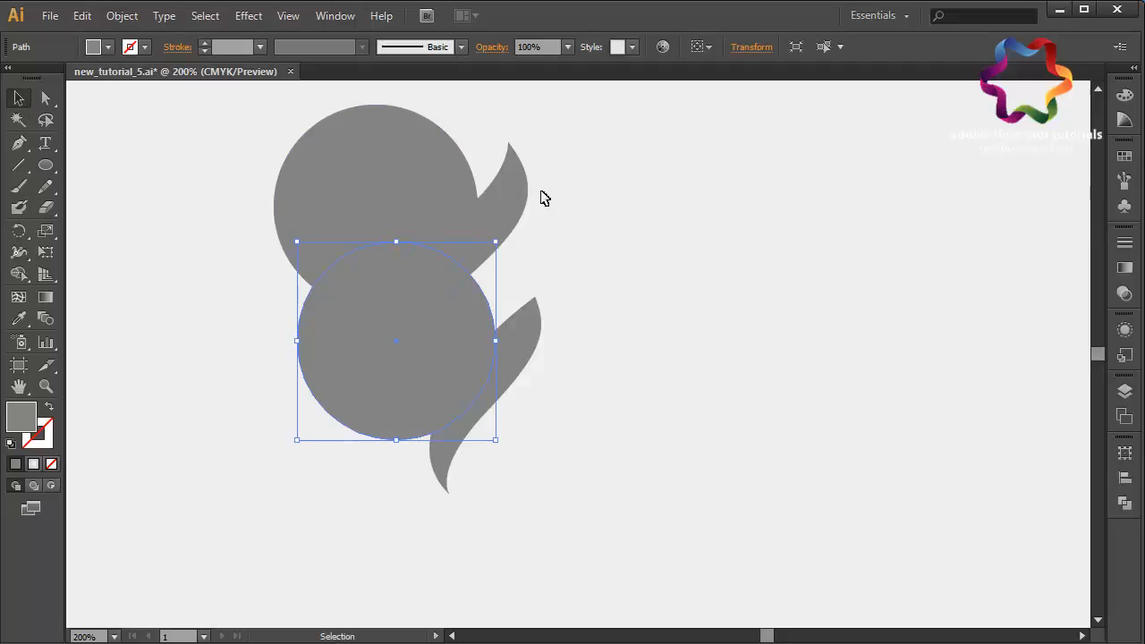
# - Select both flame shapes, copy them and paste the copies in front
pyautogui.click(507, 208)
pyautogui.keyDown('shift'); pyautogui.click(533, 345); pyautogui.keyUp('shift')
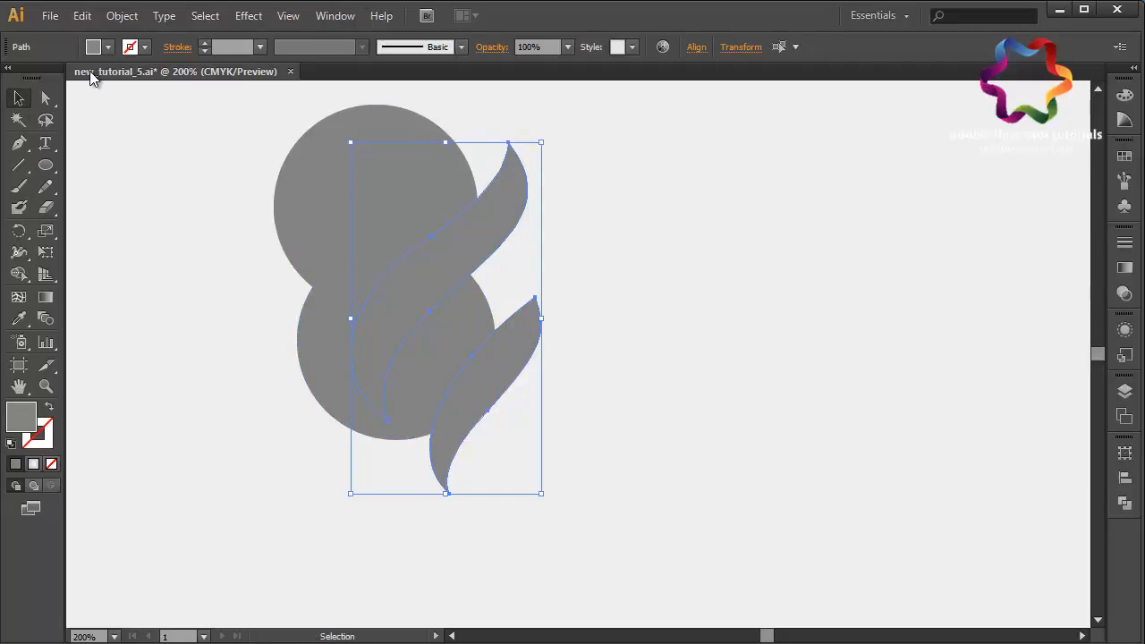
pyautogui.click(82, 16)
pyautogui.click(146, 105)
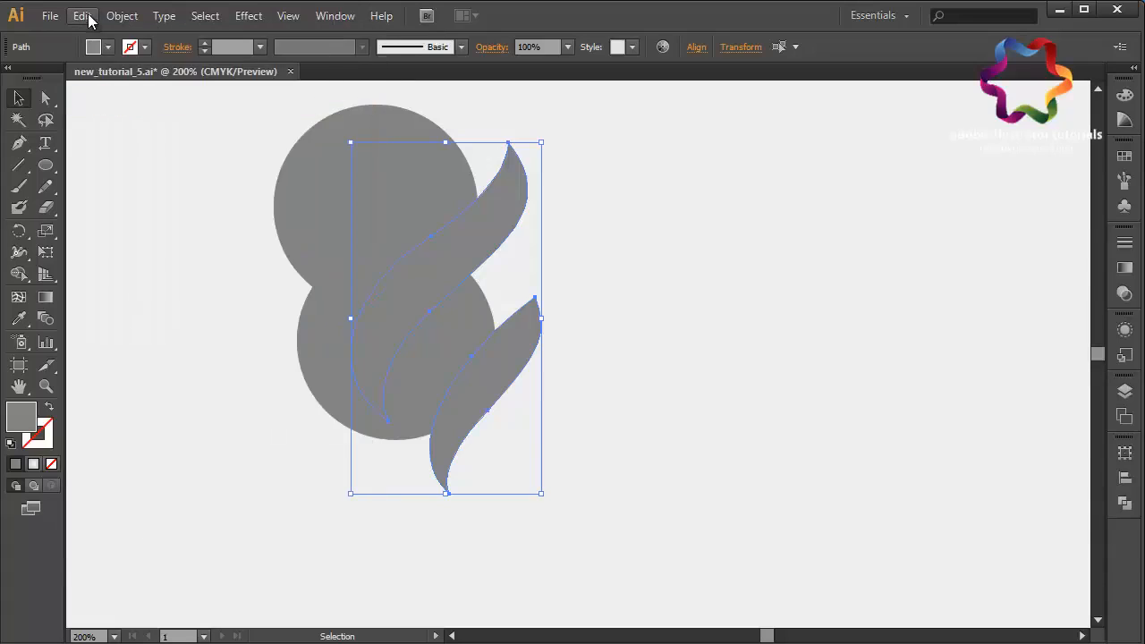
pyautogui.click(81, 15)
pyautogui.click(148, 142)
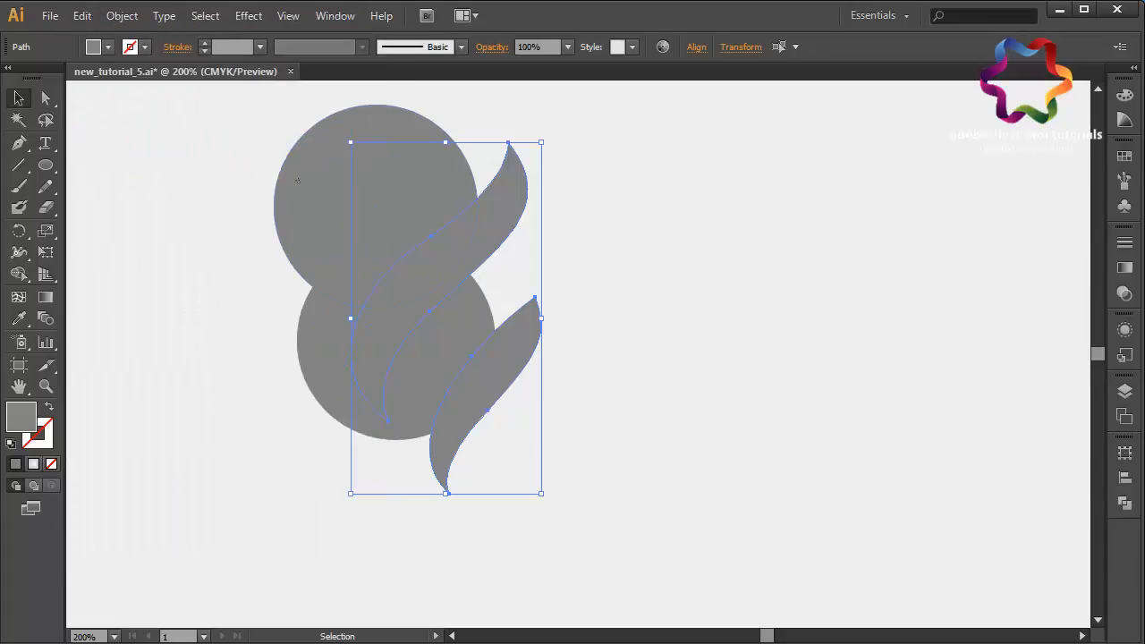
# - Intersect the top circle with the upper flame copy using Pathfinder
pyautogui.click(297, 180)
pyautogui.keyDown('shift'); pyautogui.click(521, 224); pyautogui.keyUp('shift')
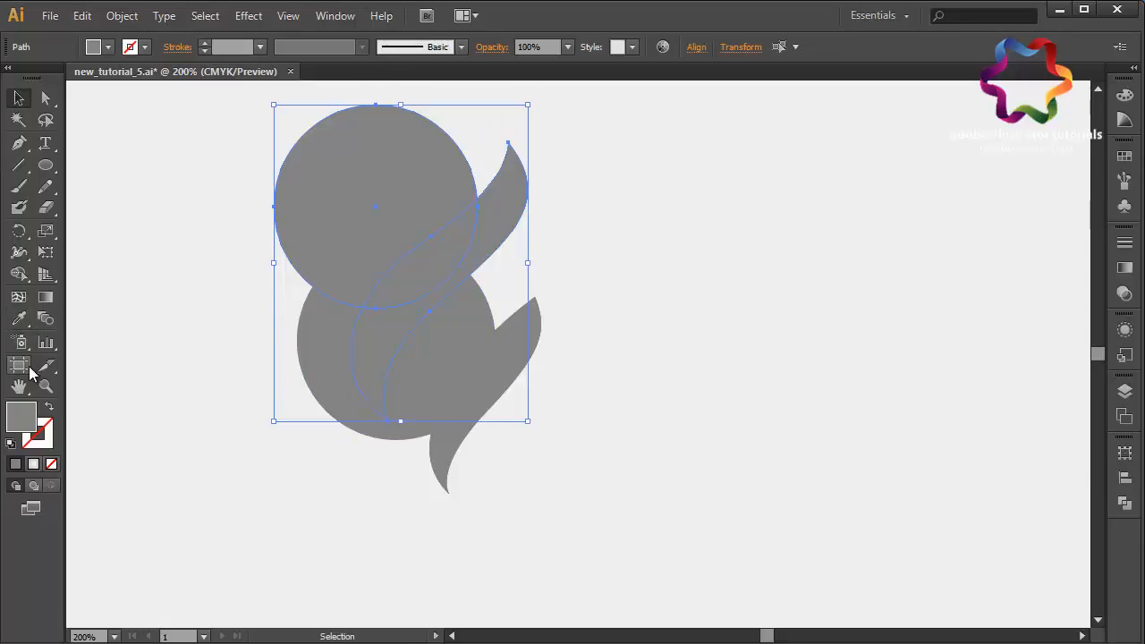
pyautogui.click(1125, 504)
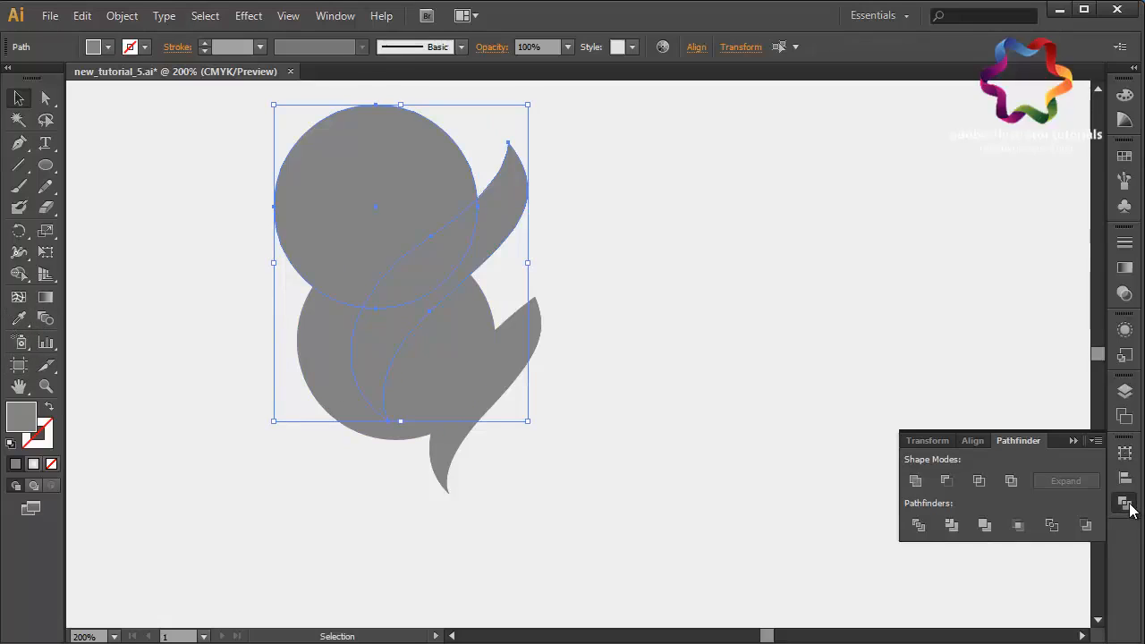
pyautogui.click(979, 481)
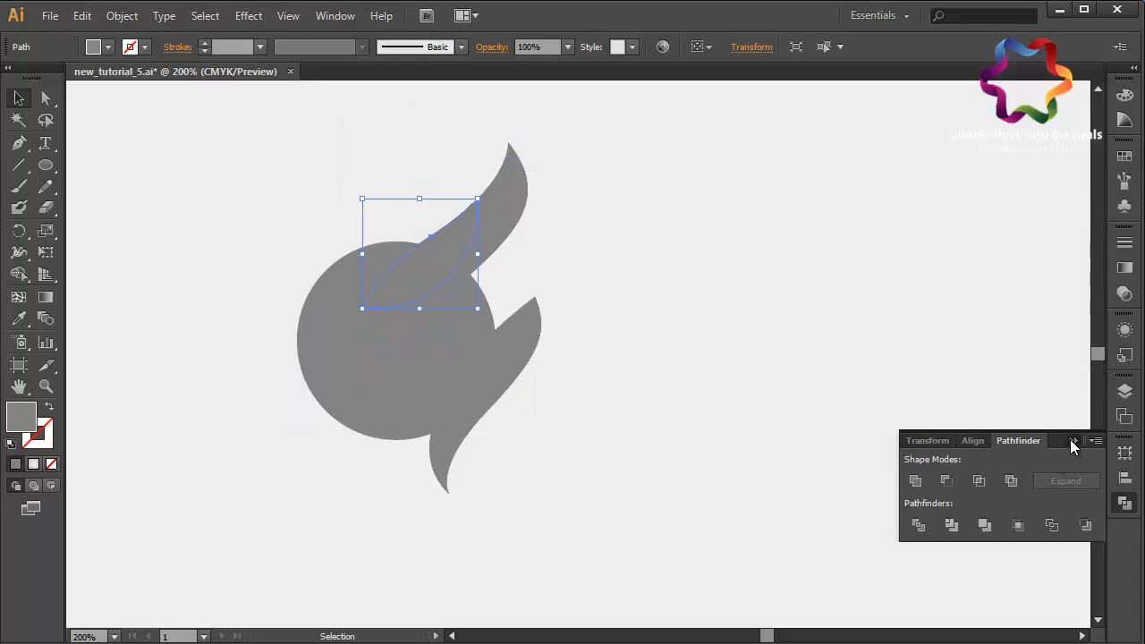
pyautogui.click(1073, 440)
# - Intersect the bottom circle with the lower flame copy using Pathfinder, then deselect
pyautogui.click(383, 442)
pyautogui.keyDown('shift'); pyautogui.click(461, 441); pyautogui.keyUp('shift')
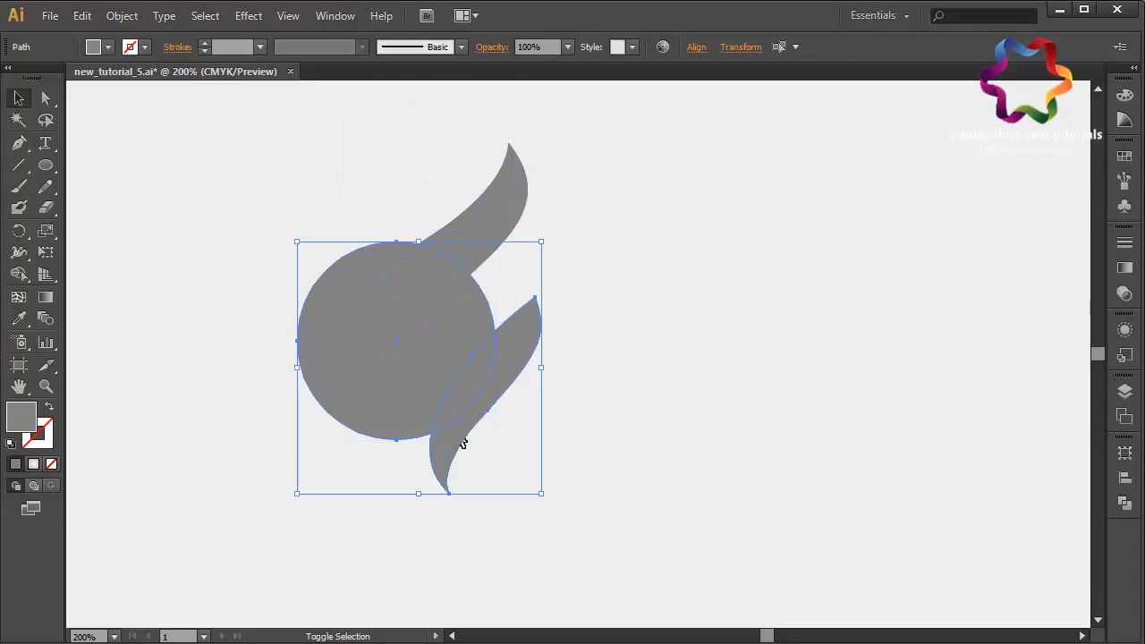
pyautogui.click(1125, 505)
pyautogui.click(979, 482)
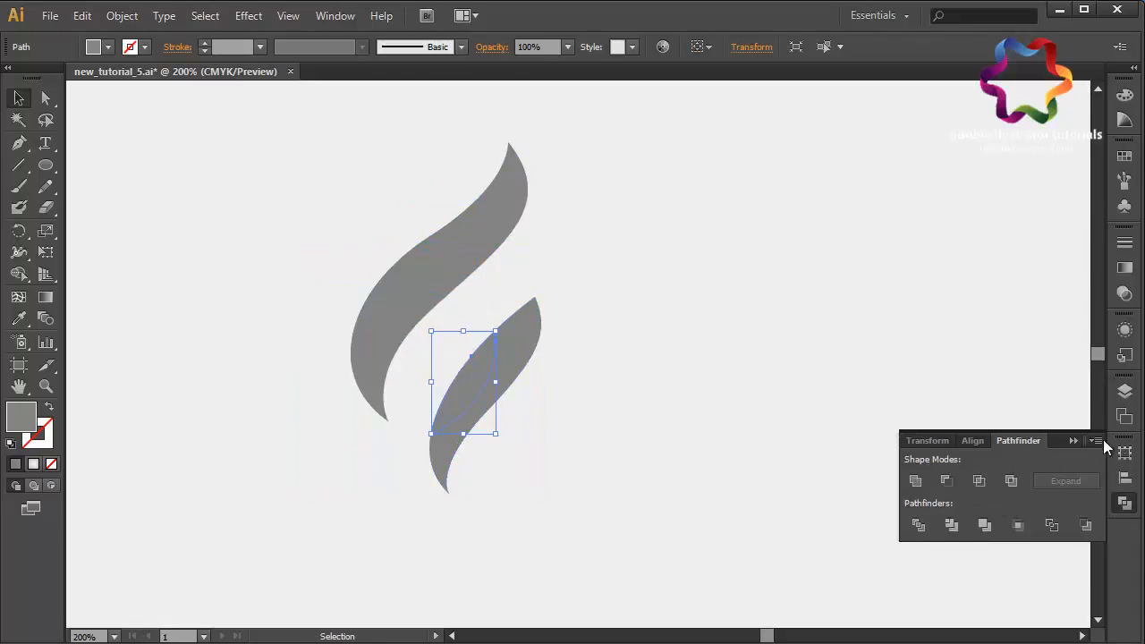
pyautogui.click(1073, 441)
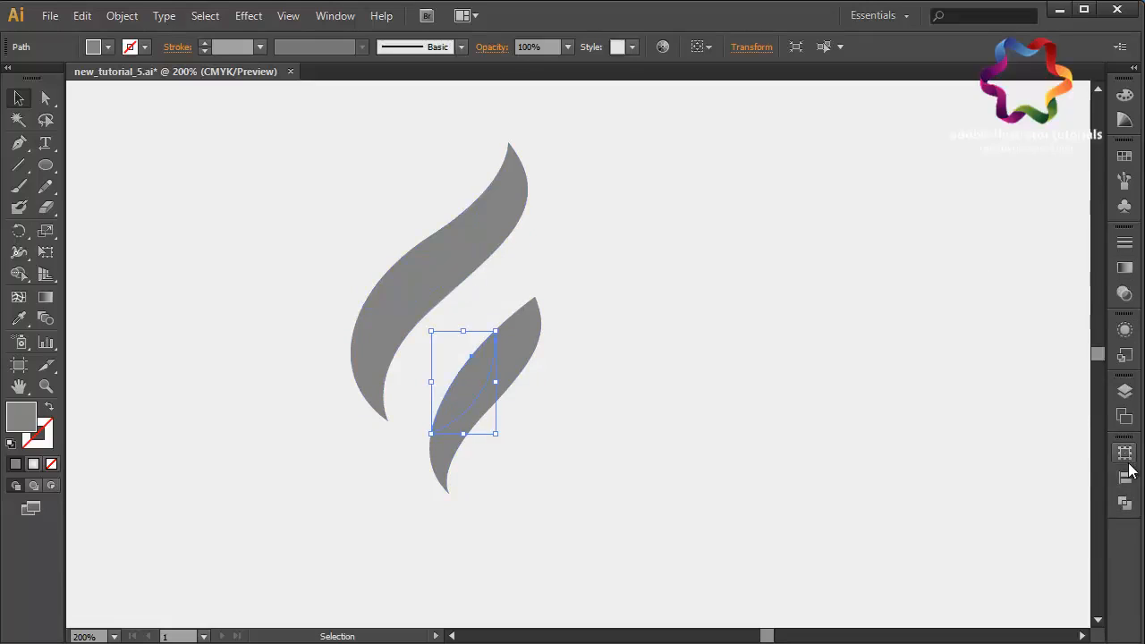
pyautogui.click(575, 399)
# - Draw a closed curved band with the Pen tool linking the upper flame's inner edge to the lower flame
pyautogui.click(19, 144)
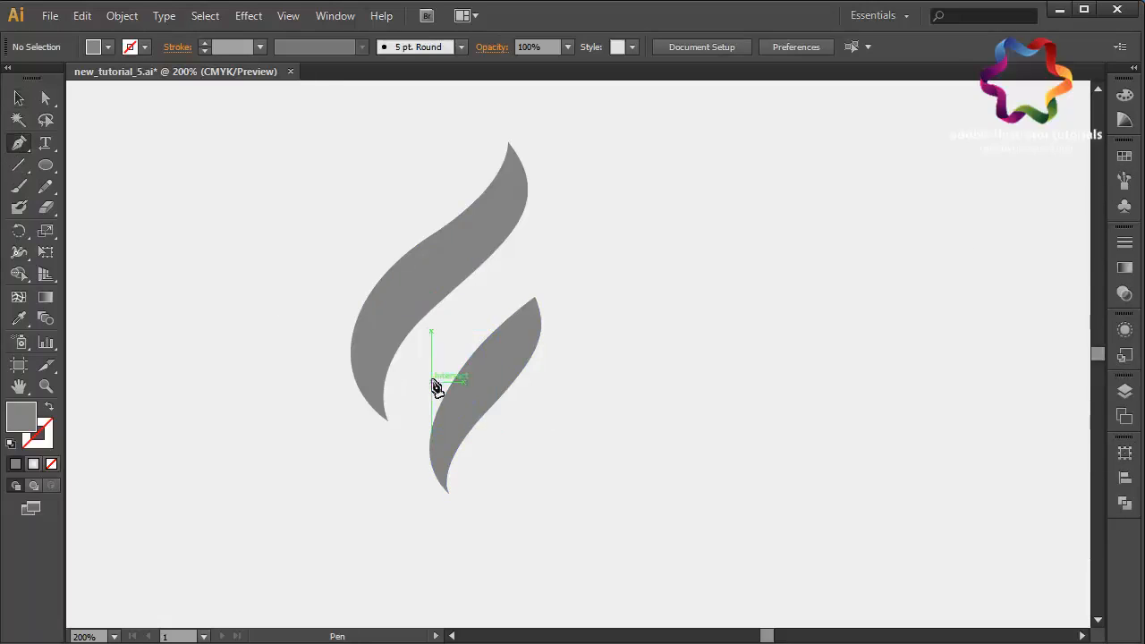
pyautogui.click(441, 299)
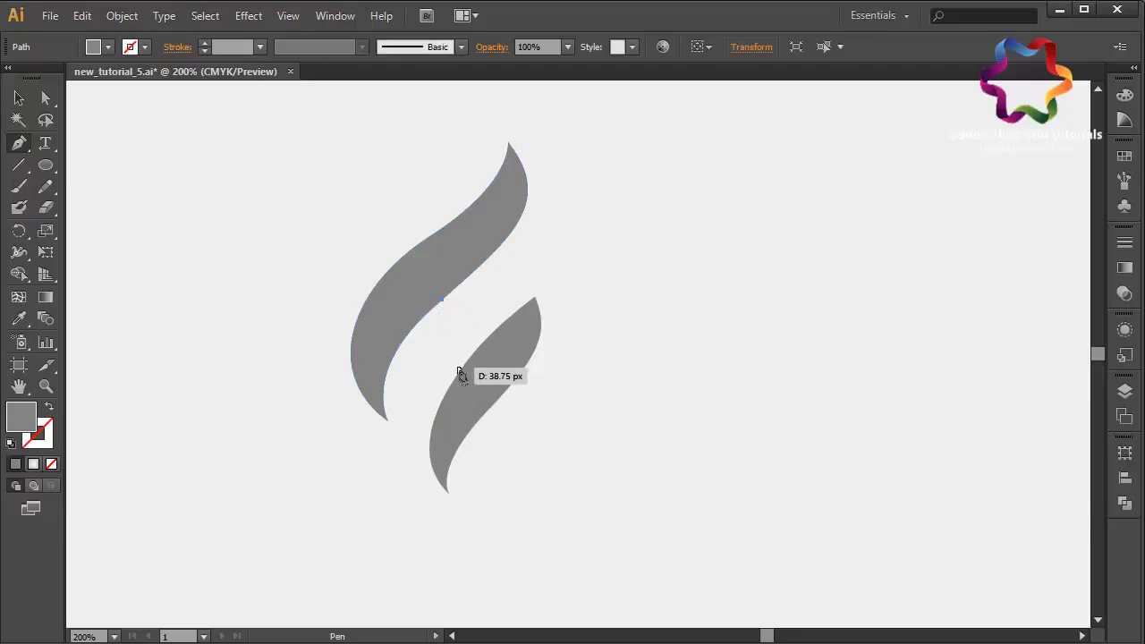
pyautogui.moveTo(463, 366); pyautogui.dragTo(520, 390)
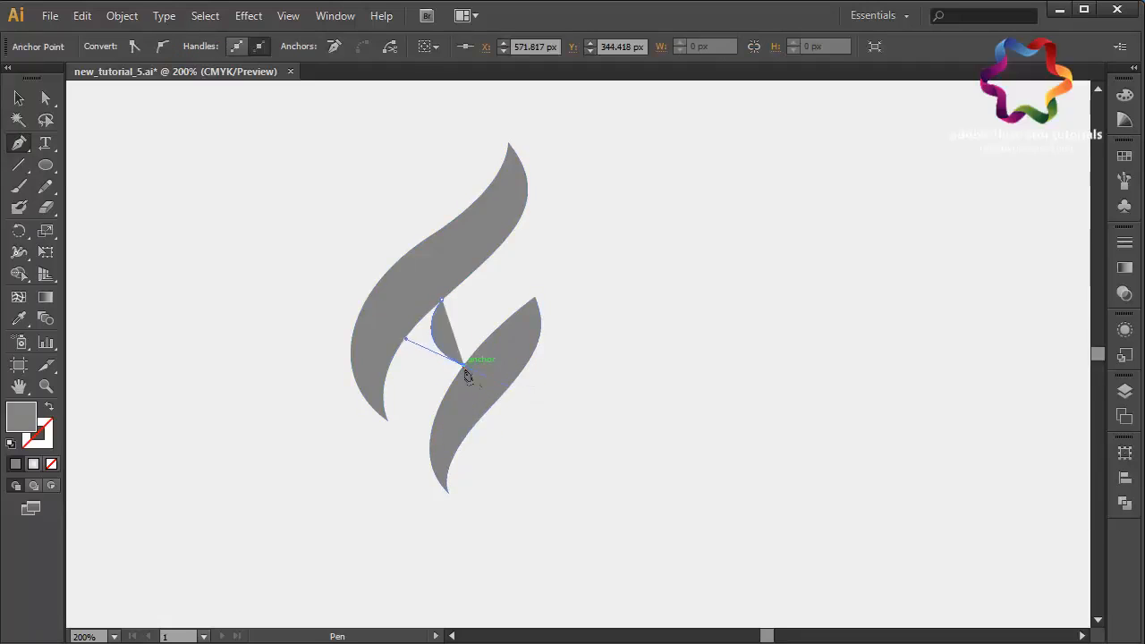
pyautogui.click(430, 439)
pyautogui.moveTo(429, 459); pyautogui.dragTo(426, 474)
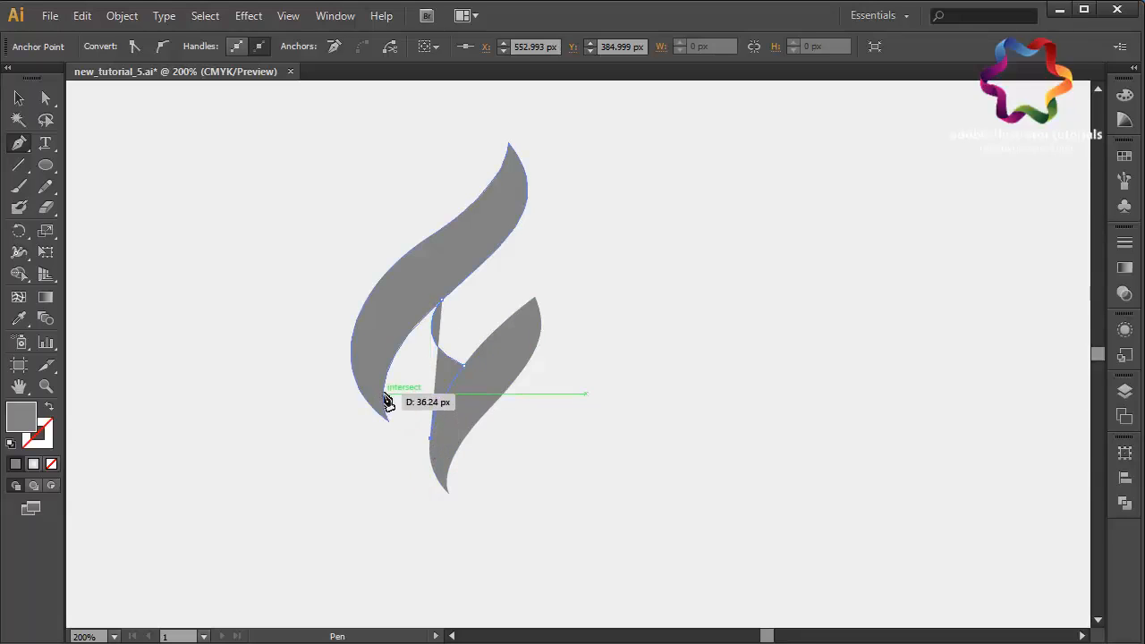
pyautogui.moveTo(385, 394); pyautogui.dragTo(383, 442)
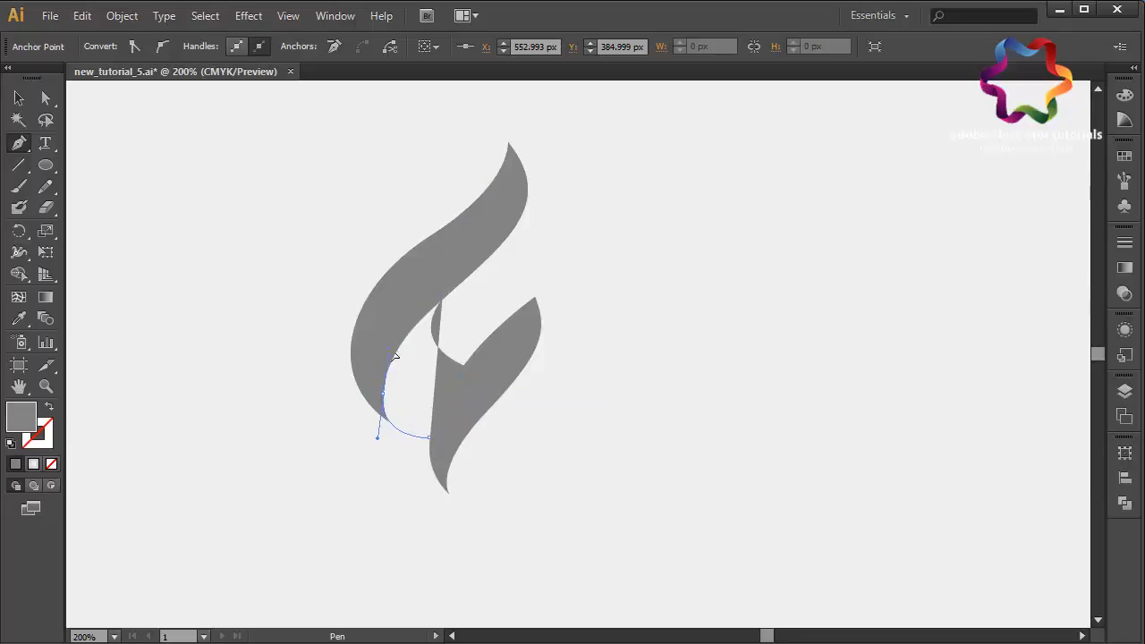
pyautogui.moveTo(393, 357); pyautogui.dragTo(387, 345)
pyautogui.click(442, 301)
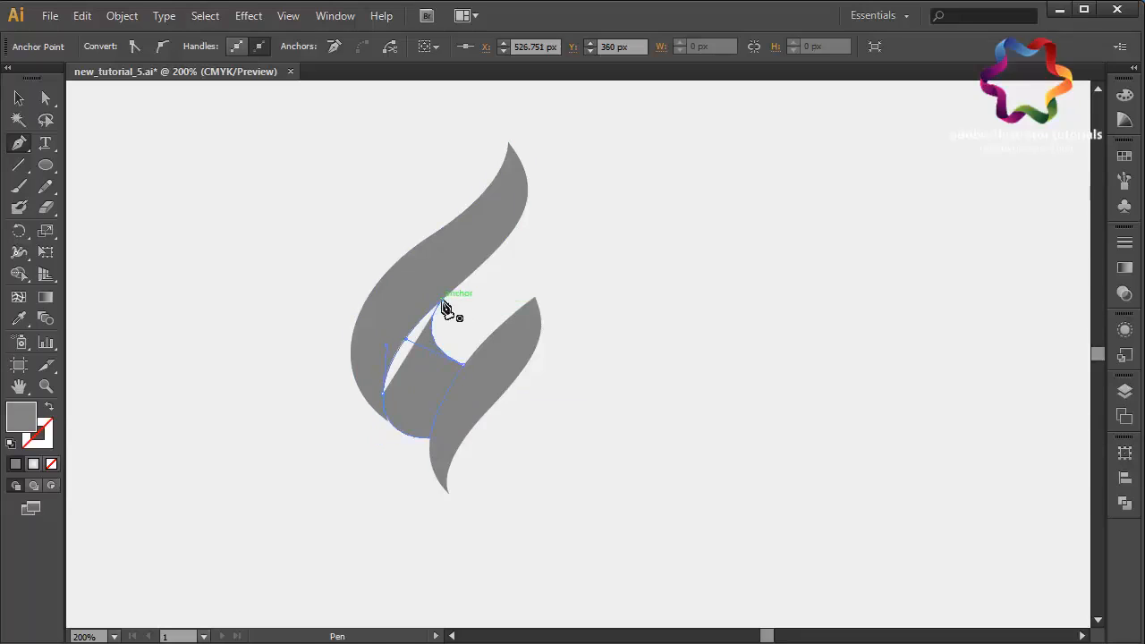
# - Reshape the band's lower anchor and its handles with Direct Selection so the band follows the flame curves
pyautogui.click(47, 99)
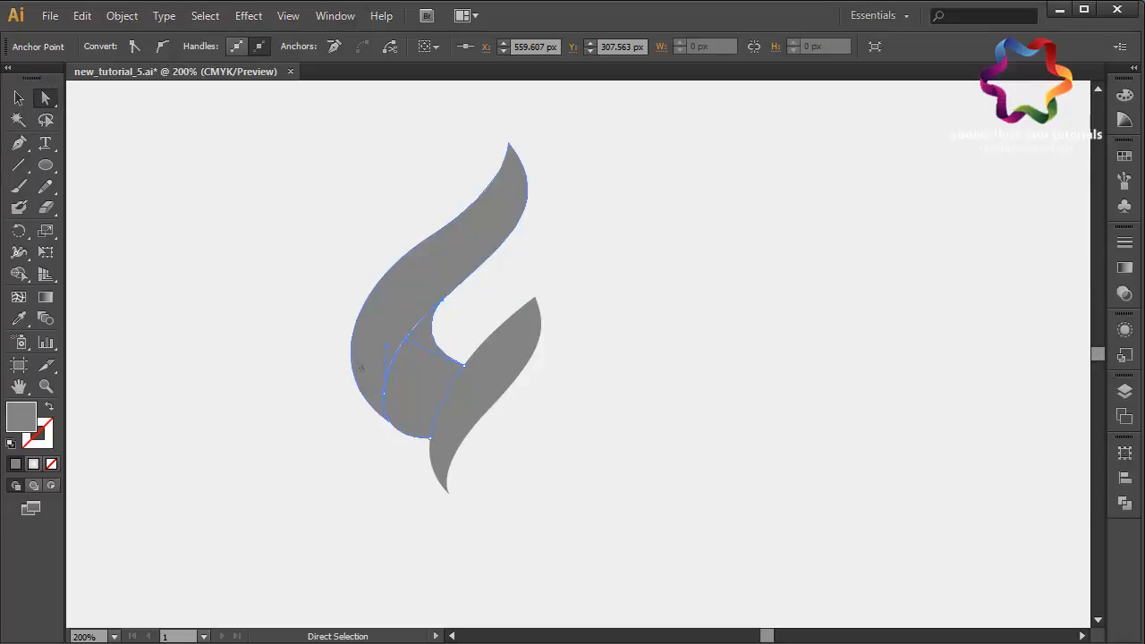
pyautogui.moveTo(395, 349); pyautogui.dragTo(394, 340)
pyautogui.hotkey('ctrl', 'z')
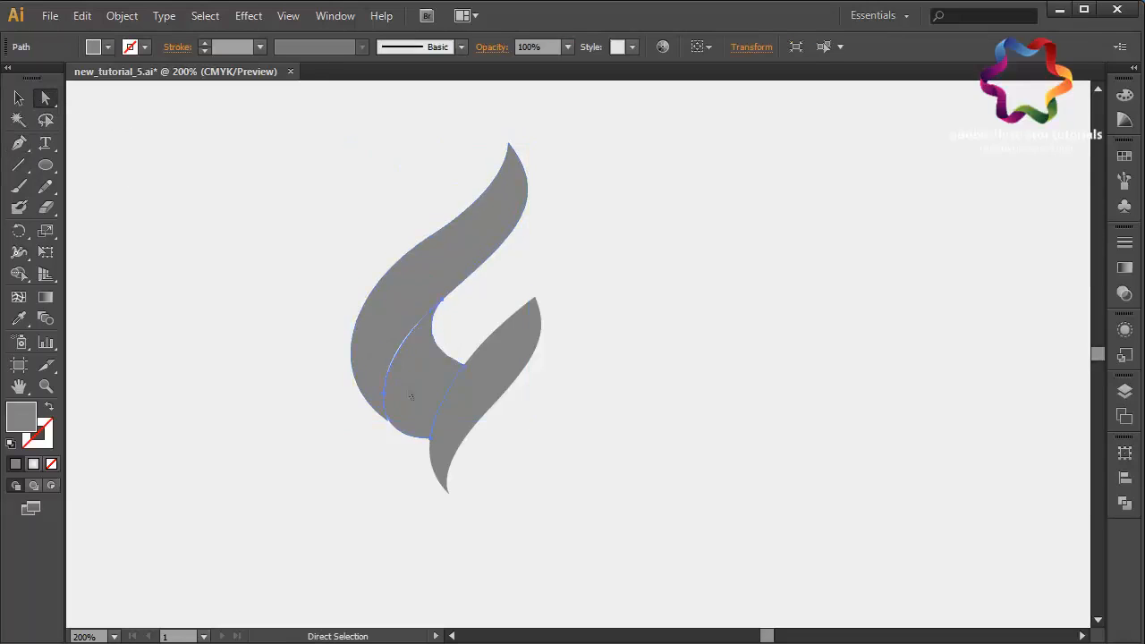
pyautogui.click(389, 403)
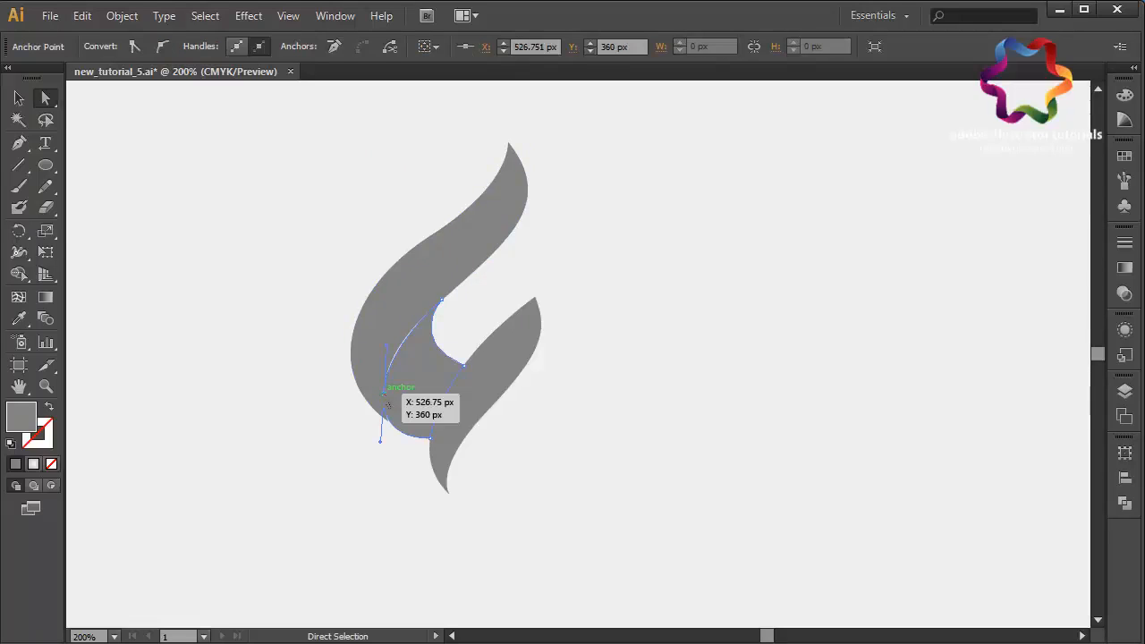
pyautogui.moveTo(388, 405); pyautogui.dragTo(386, 405)
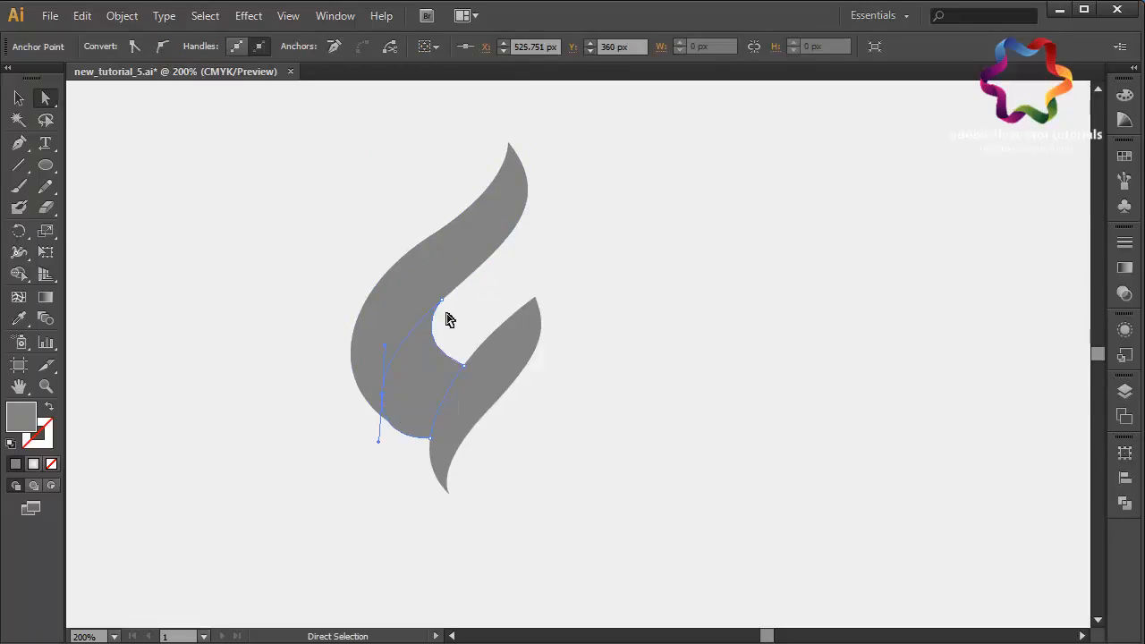
pyautogui.moveTo(386, 353); pyautogui.dragTo(381, 300)
pyautogui.moveTo(387, 354); pyautogui.dragTo(385, 345)
pyautogui.click(392, 463)
pyautogui.click(403, 377)
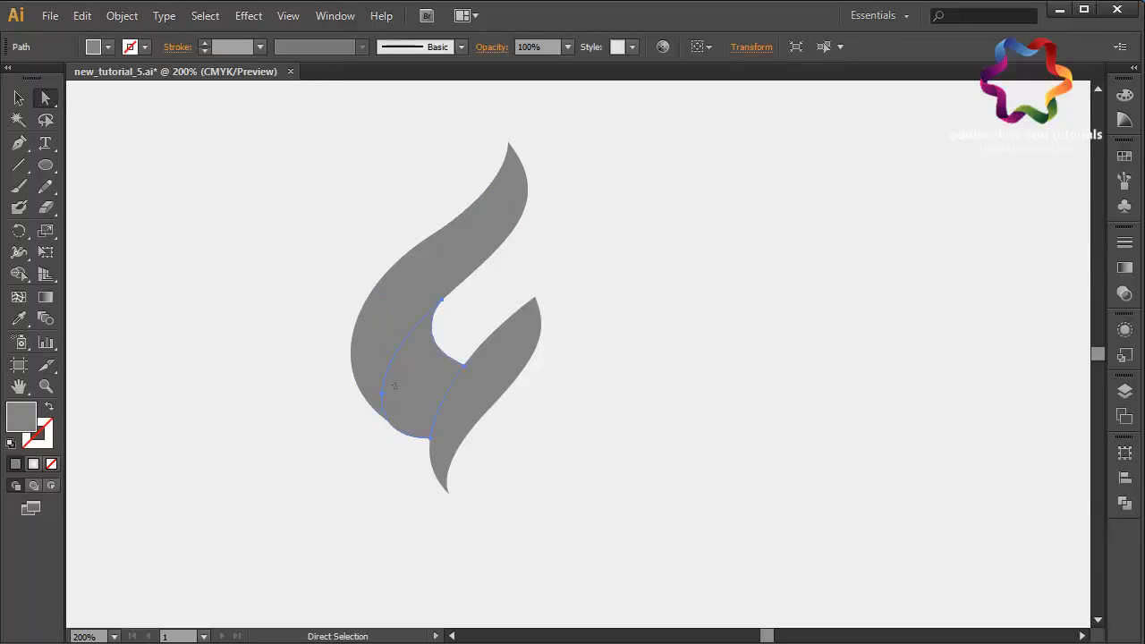
pyautogui.click(383, 394)
pyautogui.moveTo(385, 346); pyautogui.dragTo(388, 342)
pyautogui.click(401, 492)
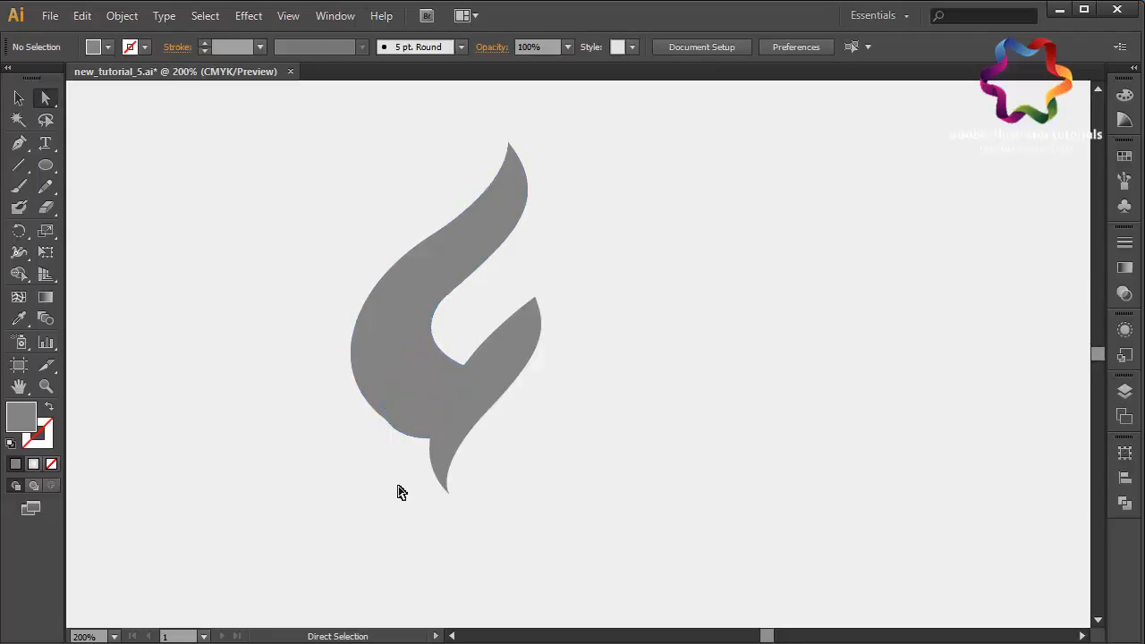
# - Adjust the band's bottom handle, then shift the upper flame piece slightly to the right
pyautogui.click(421, 442)
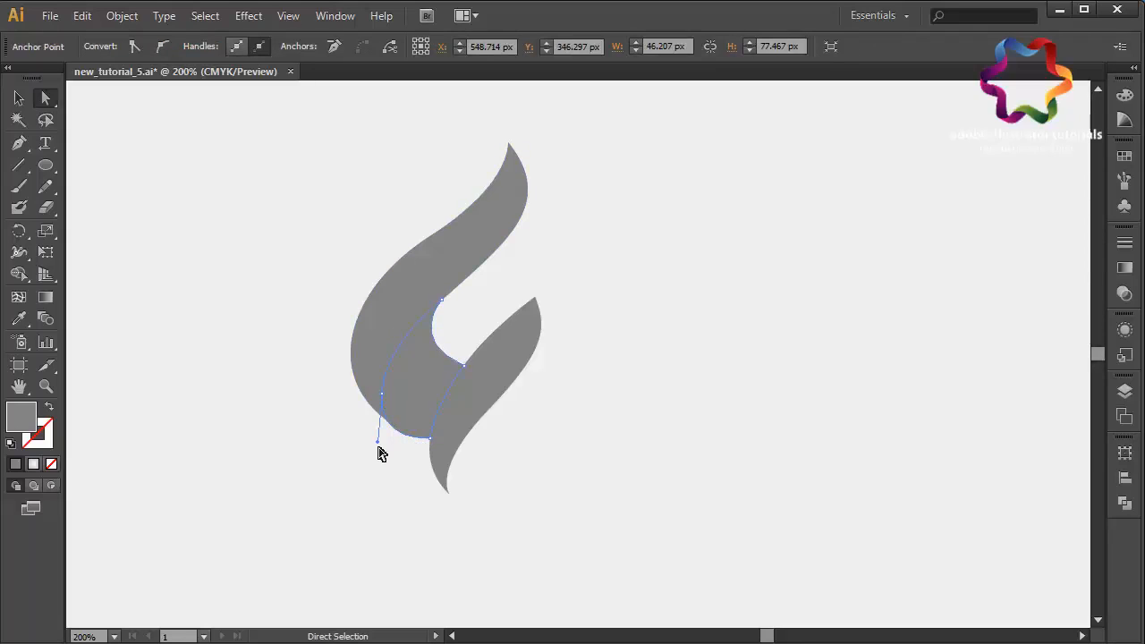
pyautogui.moveTo(377, 441); pyautogui.dragTo(382, 438)
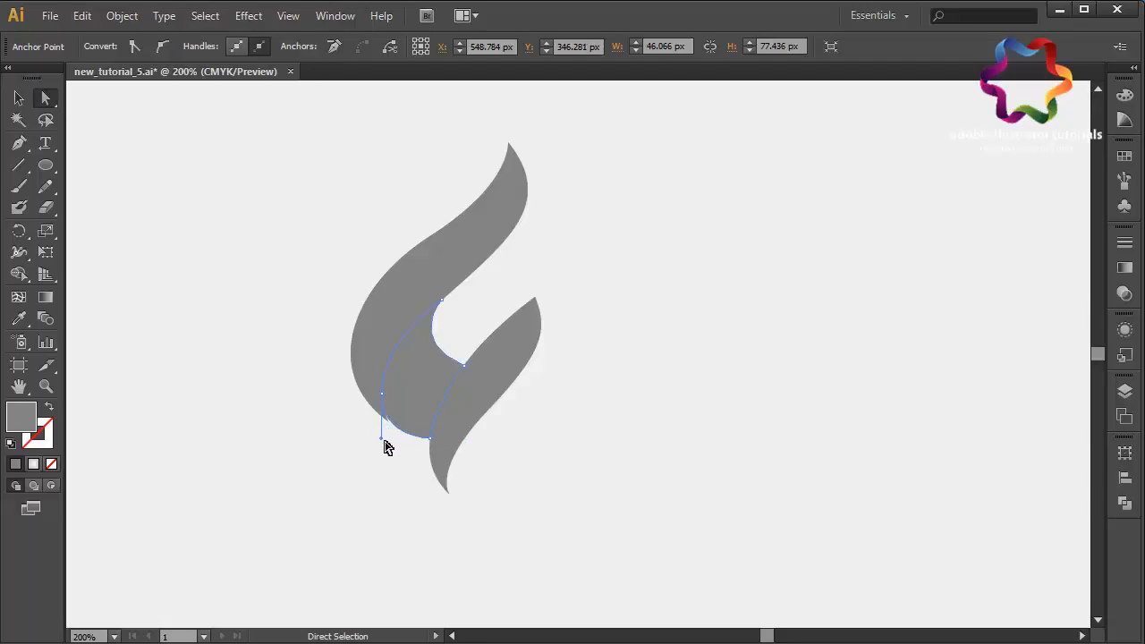
pyautogui.click(388, 307)
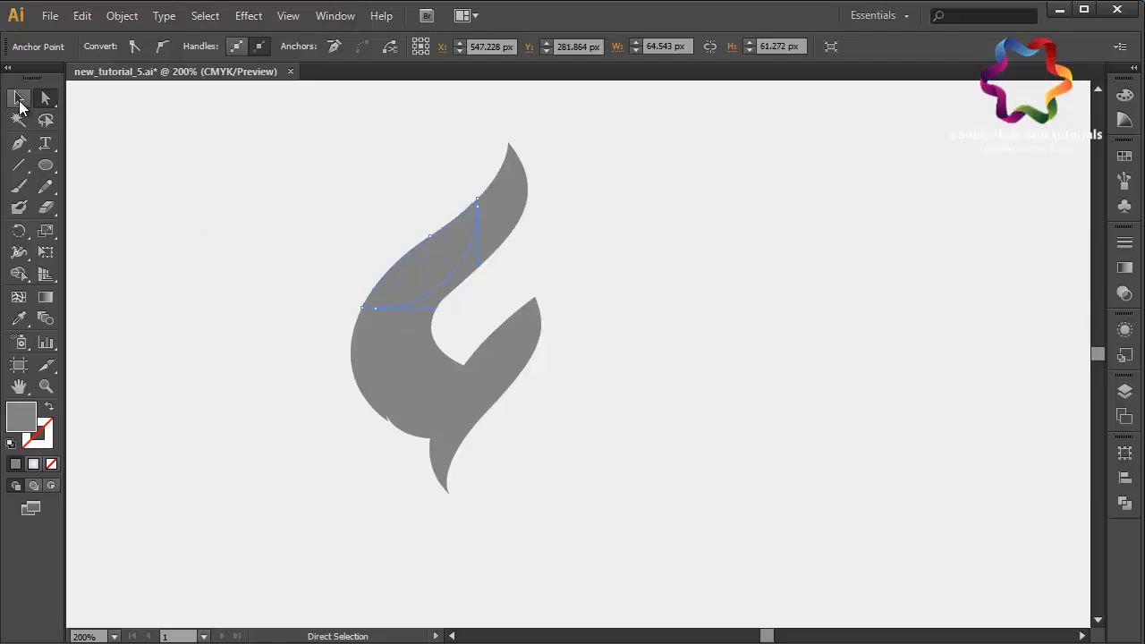
pyautogui.click(18, 97)
pyautogui.moveTo(399, 283)
pyautogui.mouseDown()
pyautogui.moveTo(407, 296)
pyautogui.moveTo(418, 281)
pyautogui.mouseUp()
pyautogui.click(325, 381)
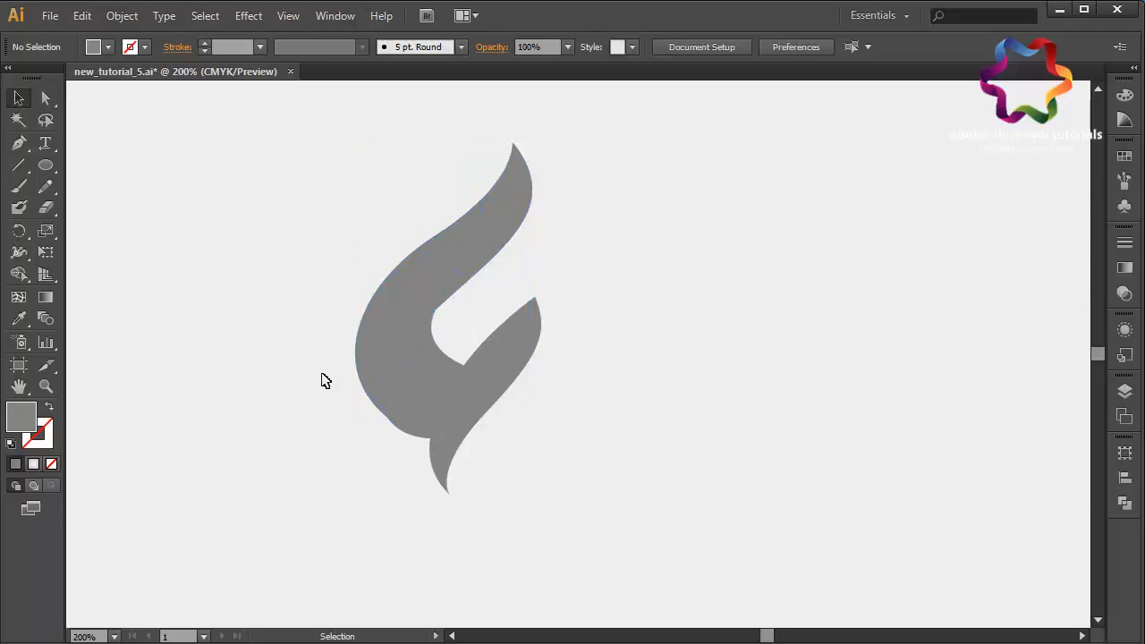
# - Nudge the upper flame shape one step to the right at a closer zoom
pyautogui.hotkey('ctrl', '=')
pyautogui.hotkey('ctrl', '=')
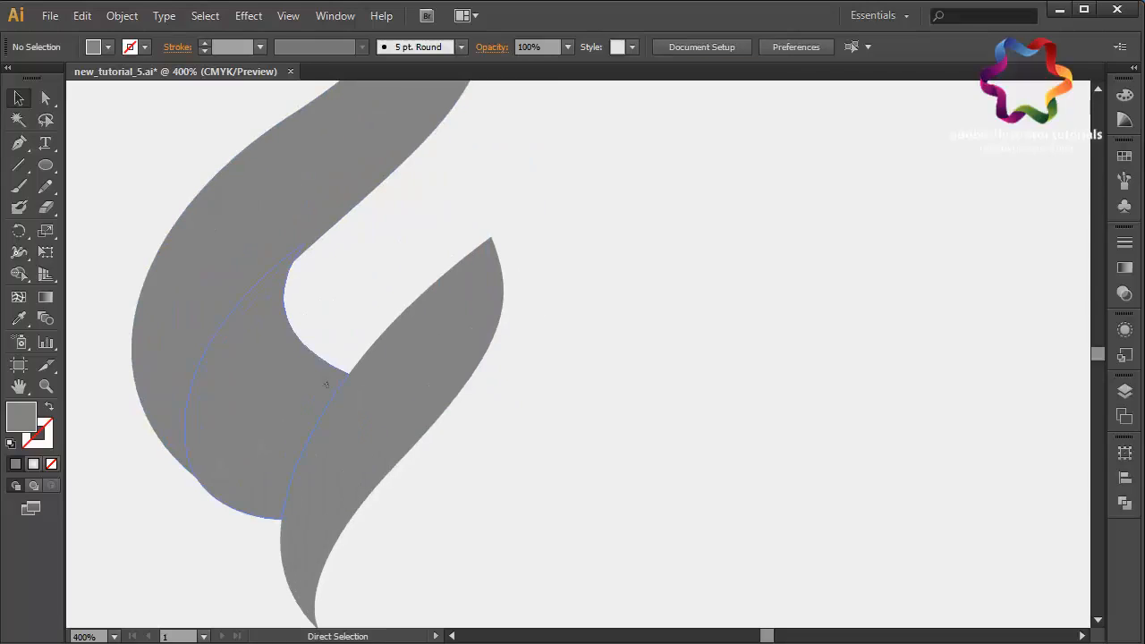
pyautogui.click(374, 307)
pyautogui.press('Right')
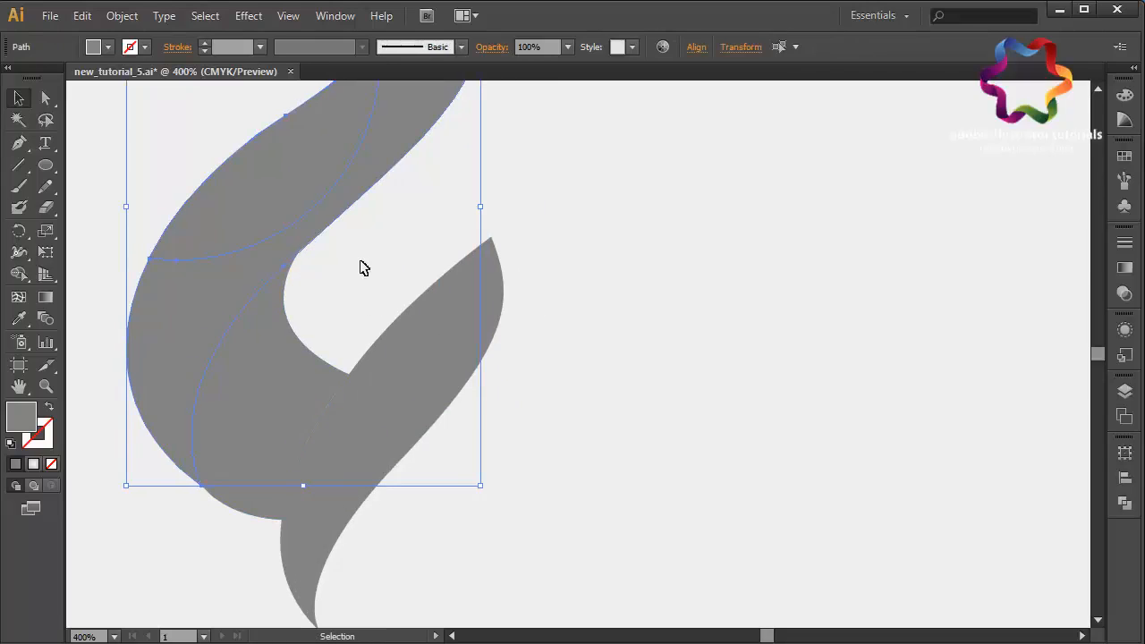
pyautogui.click(363, 265)
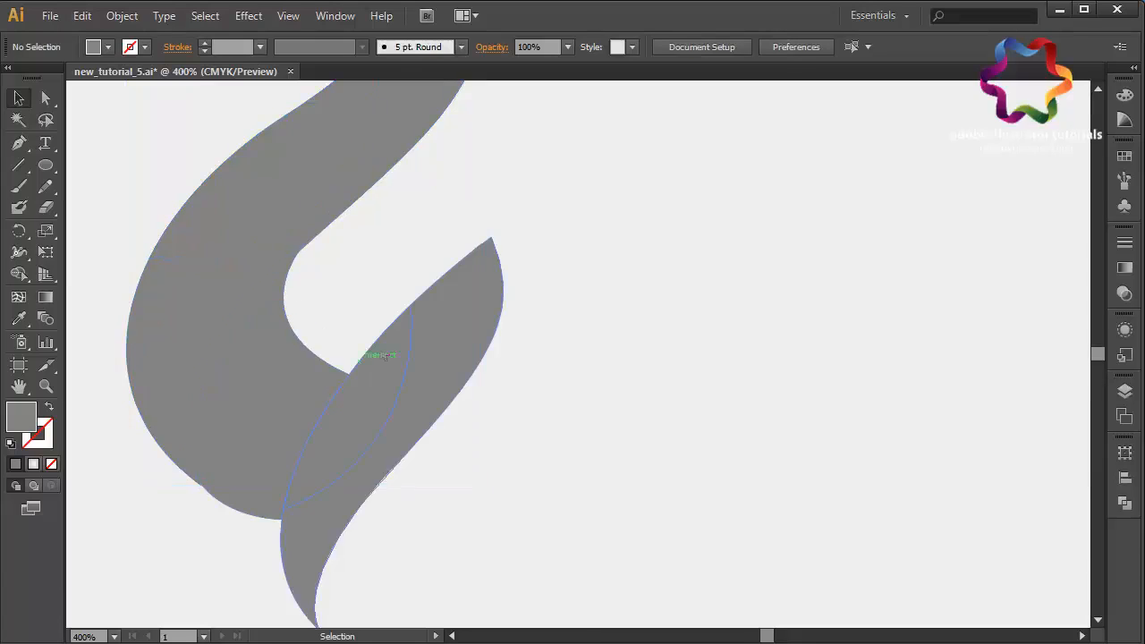
# - Pull the band's lower-left curve handle outward with Direct Selection to smooth its edge
pyautogui.click(411, 394)
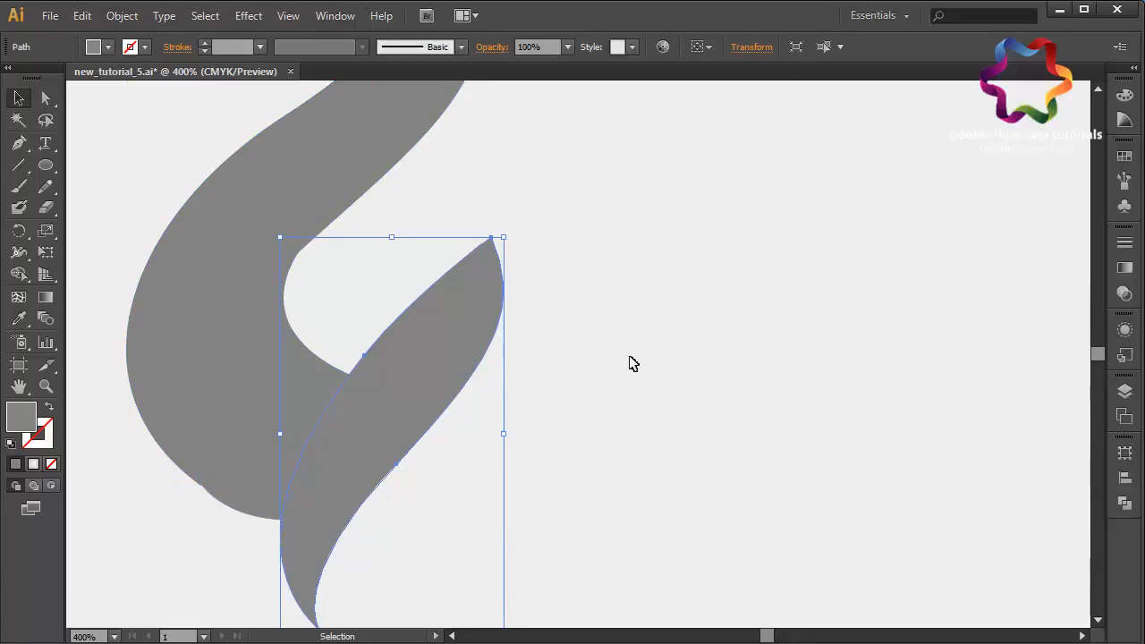
pyautogui.click(45, 98)
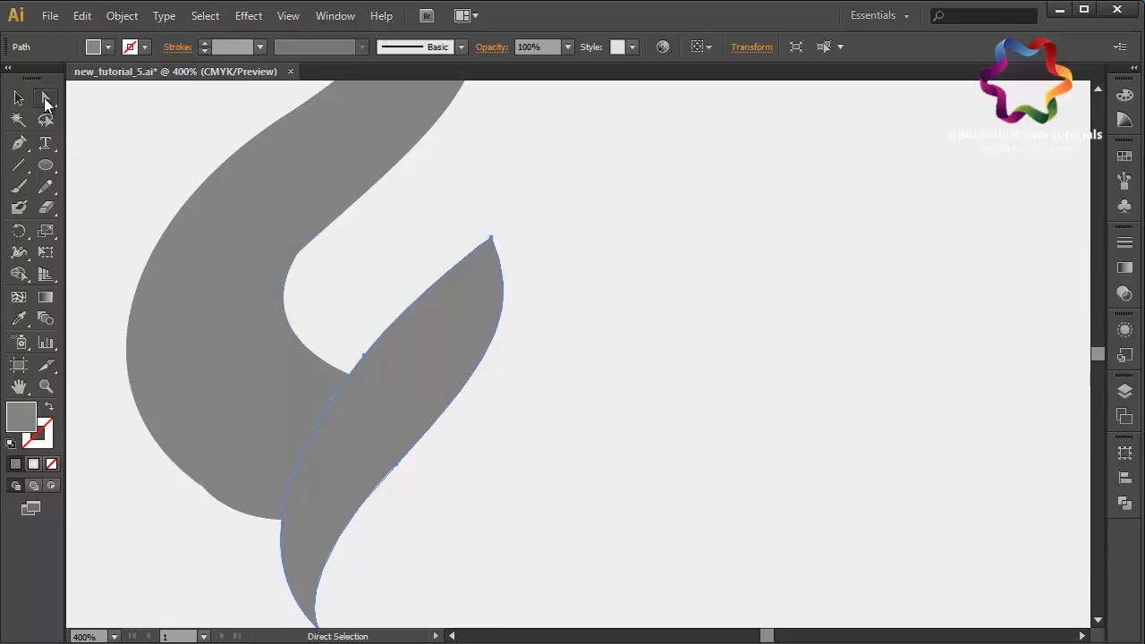
pyautogui.click(240, 515)
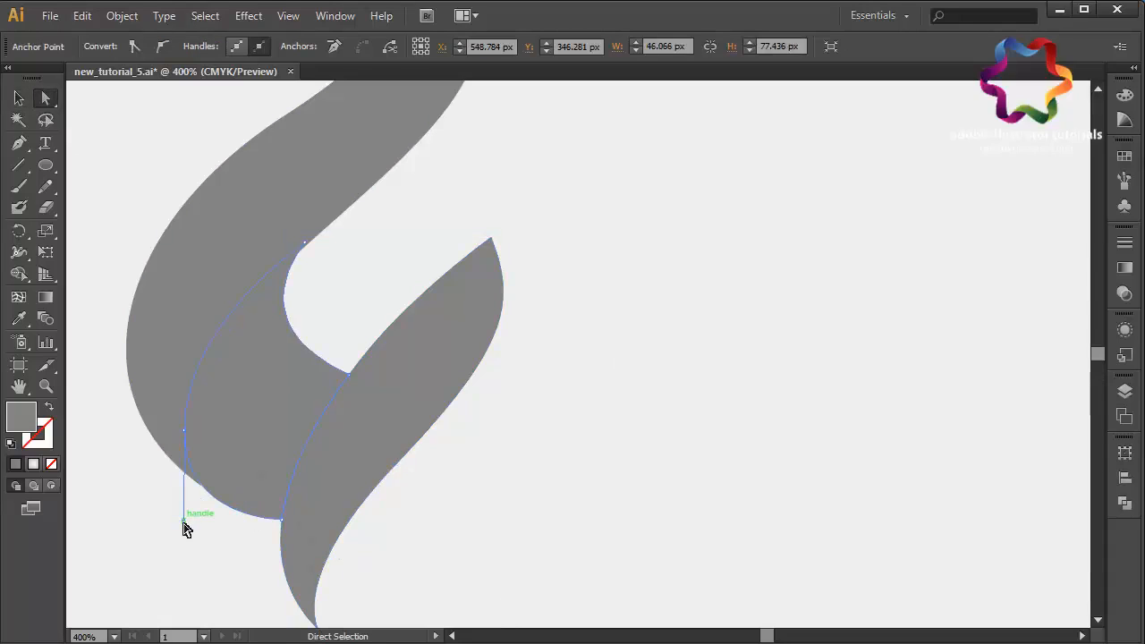
pyautogui.moveTo(184, 521); pyautogui.dragTo(178, 521)
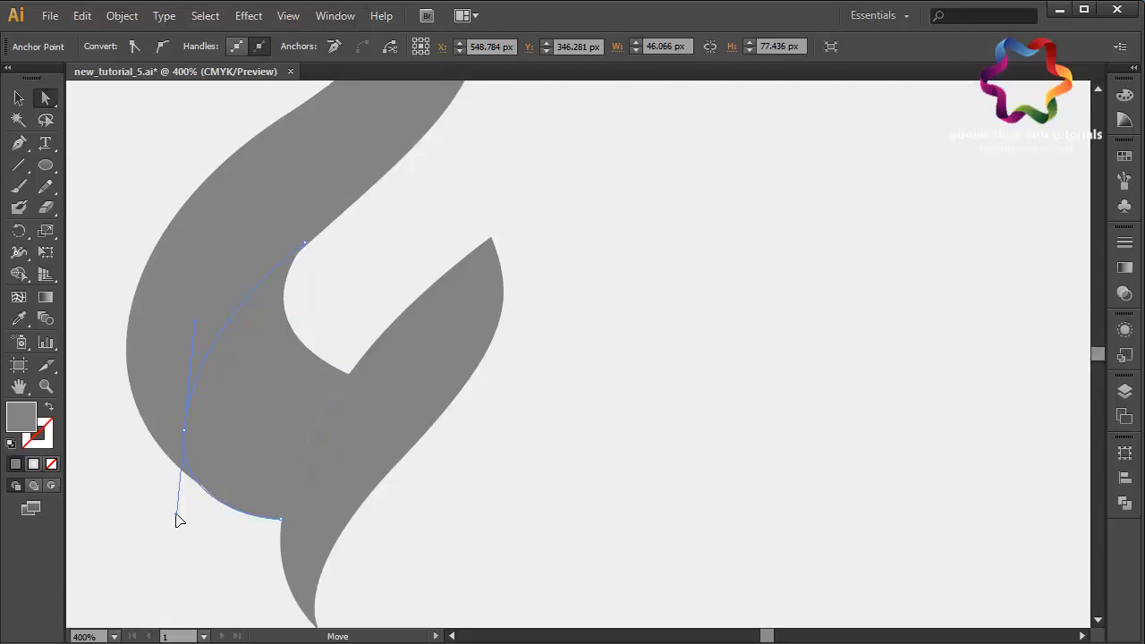
pyautogui.click(194, 568)
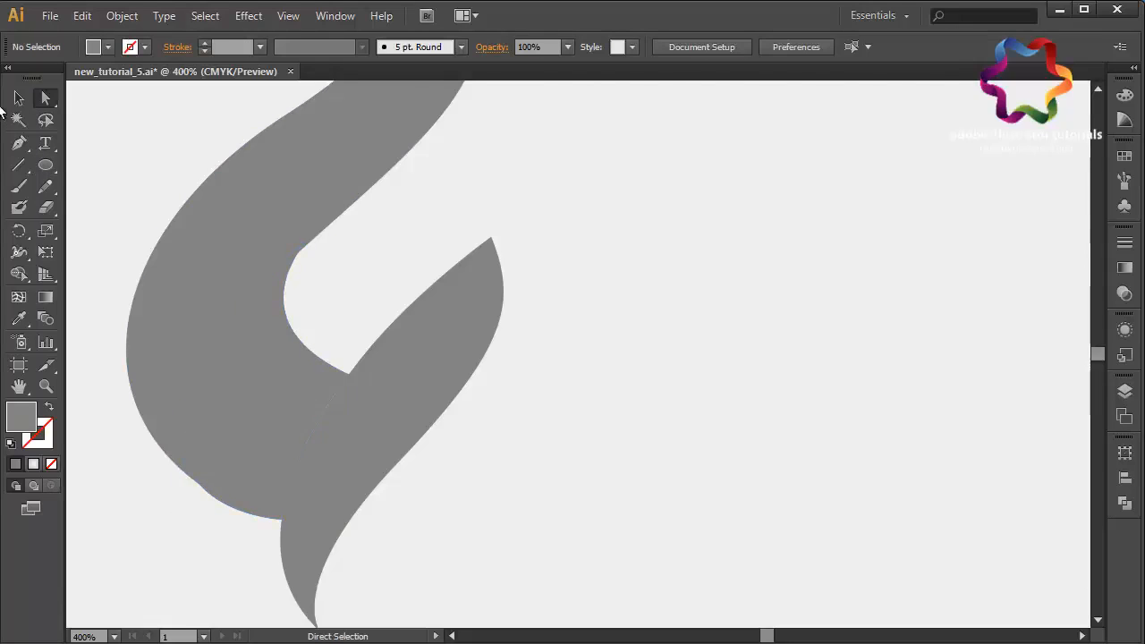
# - Fill the upper flame with the orange radial gradient swatch and drag the gradient from top right to bottom left
pyautogui.click(18, 98)
pyautogui.click(342, 216)
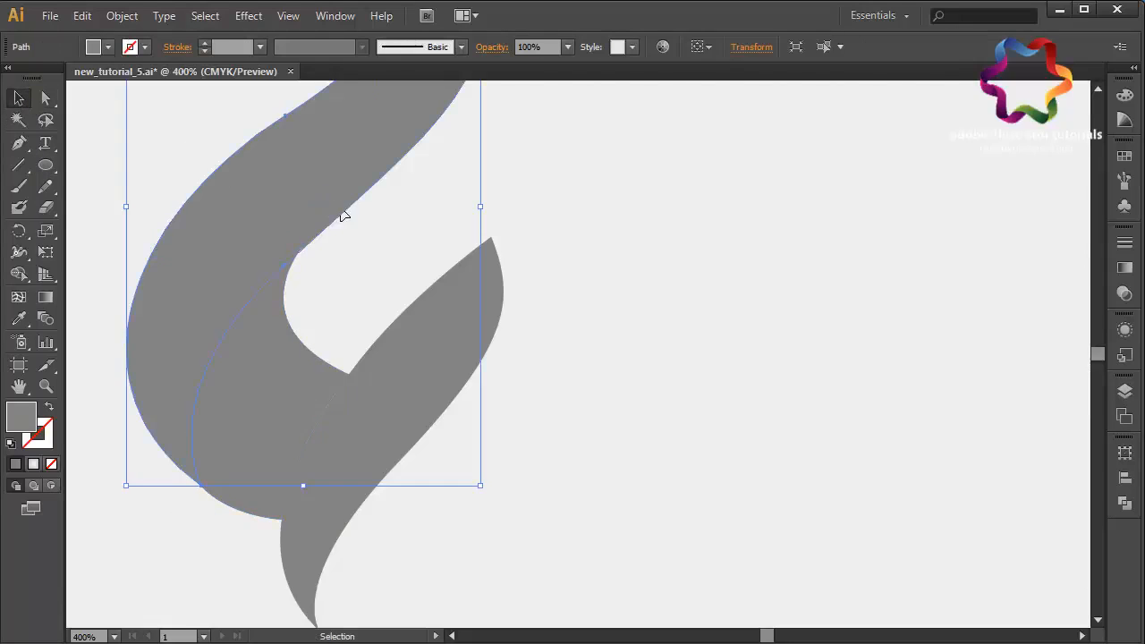
pyautogui.scroll(3, 599, 425)
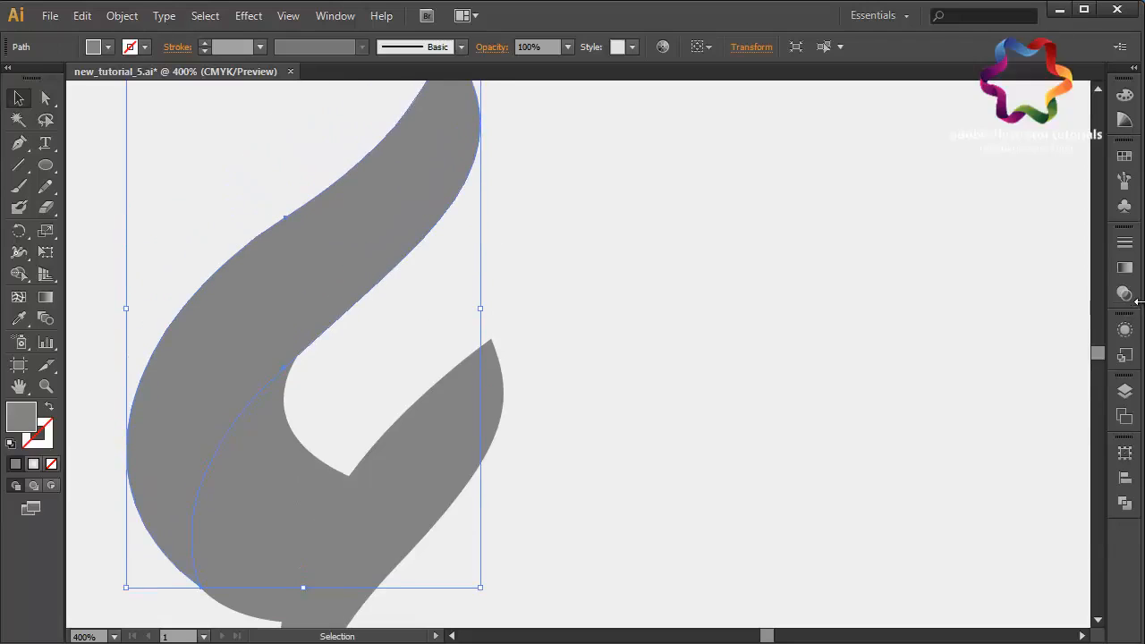
pyautogui.click(1125, 156)
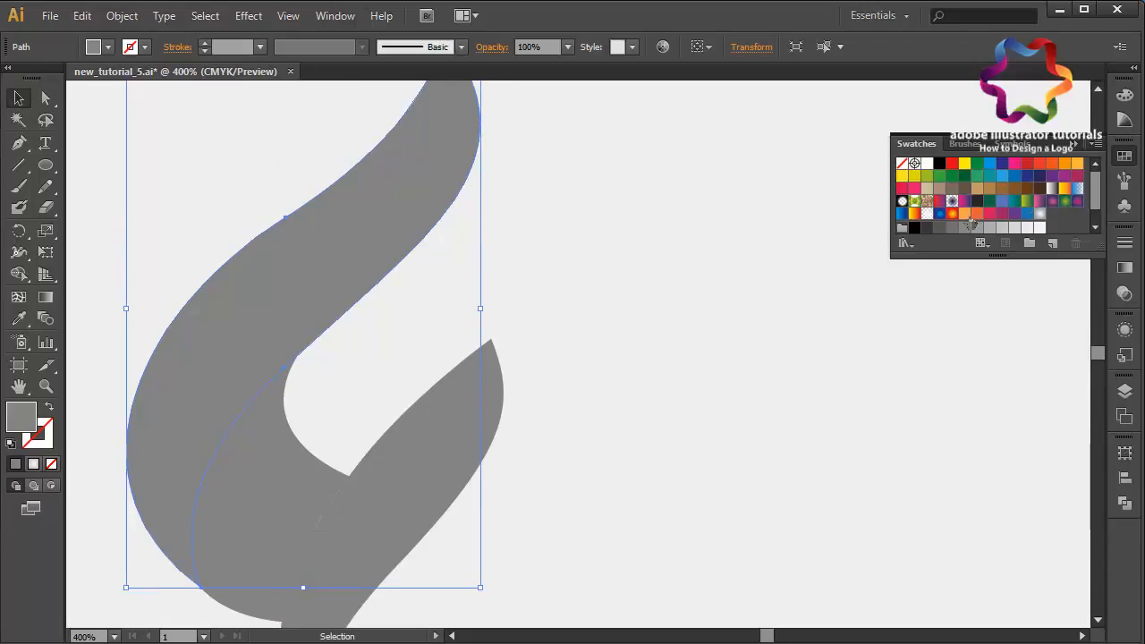
pyautogui.click(953, 214)
pyautogui.click(46, 297)
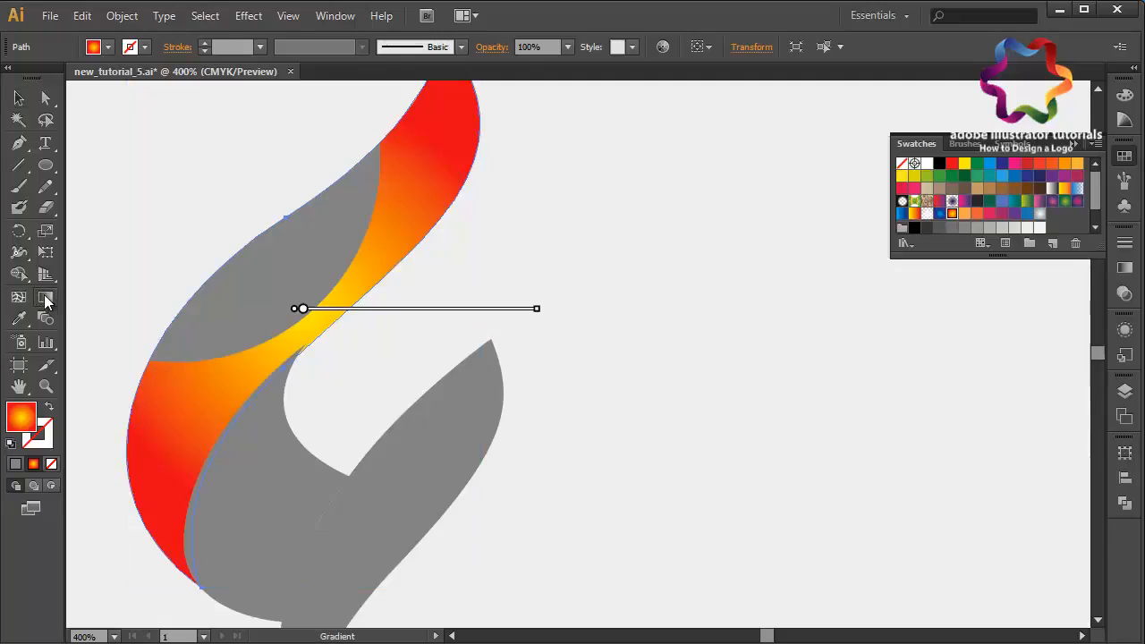
pyautogui.moveTo(541, 154); pyautogui.dragTo(230, 608)
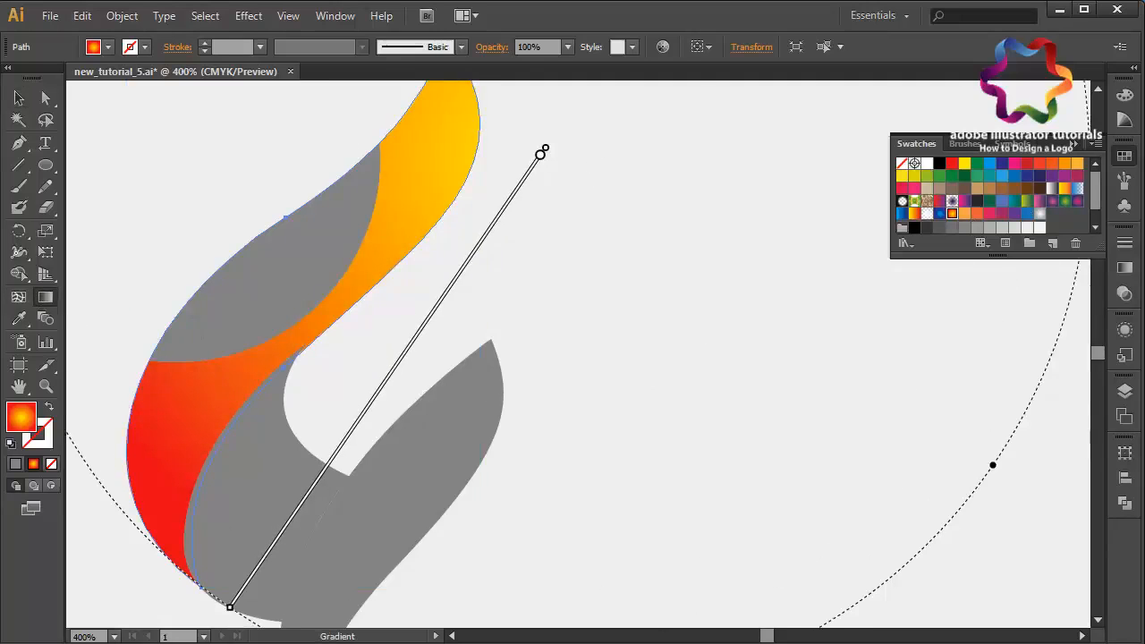
# - Fill the upper flame's inner piece with the same radial gradient and drag the gradient from its right edge leftward
pyautogui.press('v')
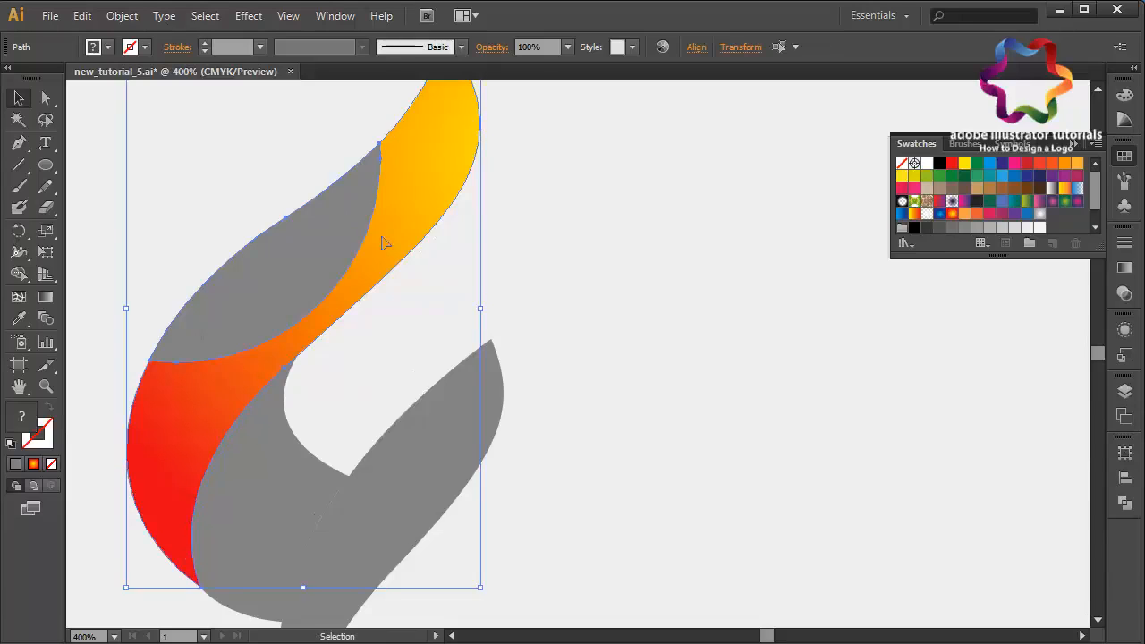
pyautogui.click(433, 275)
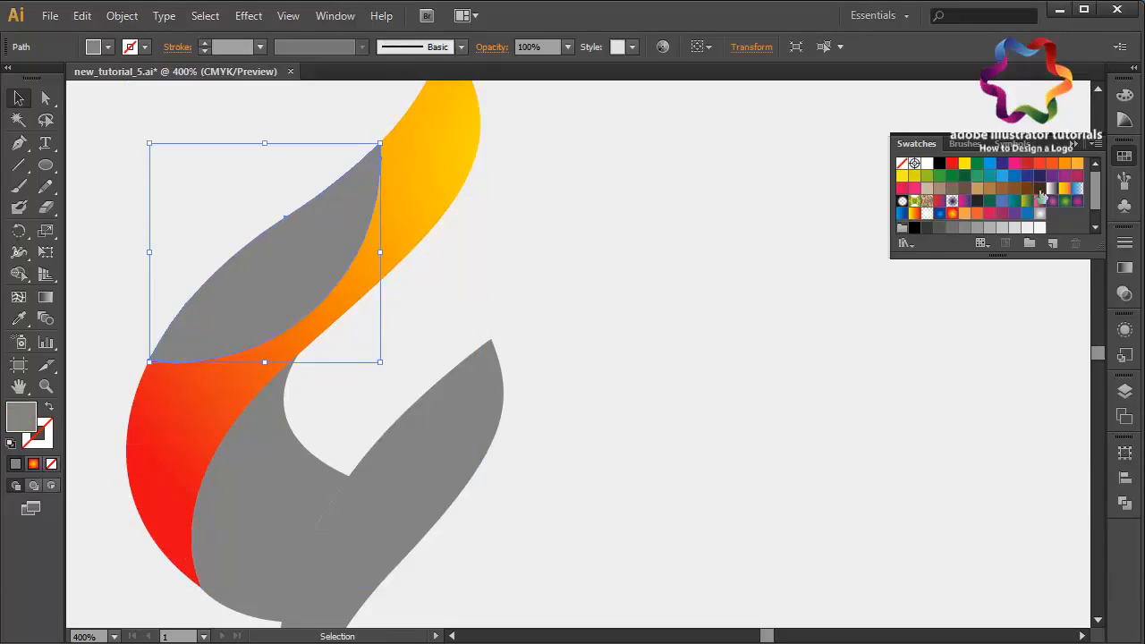
pyautogui.click(952, 213)
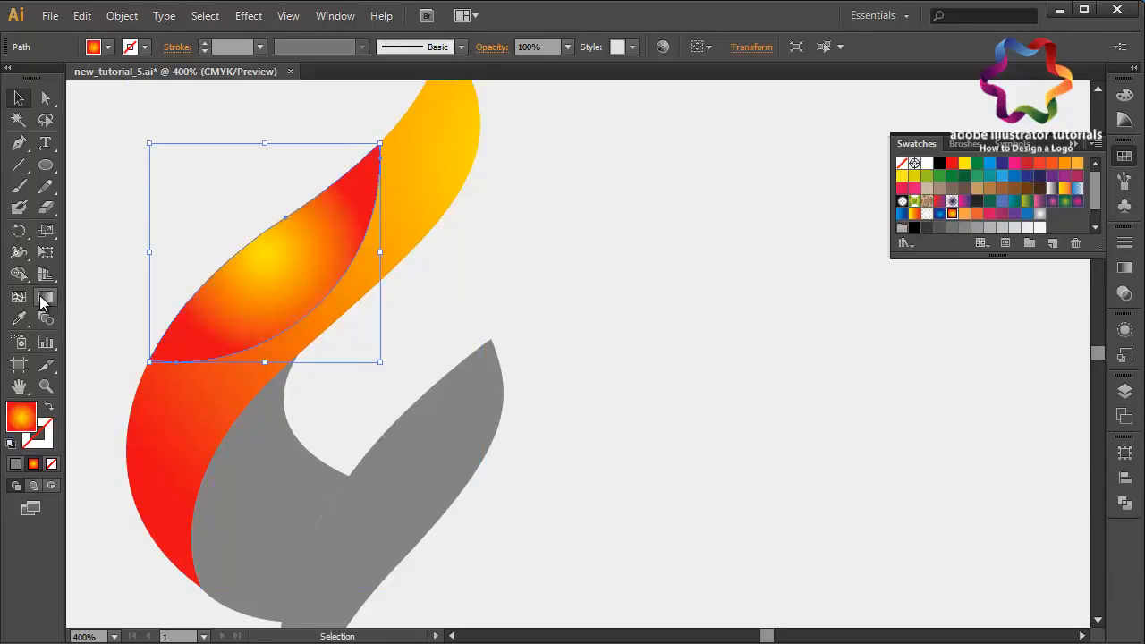
pyautogui.click(45, 297)
pyautogui.moveTo(387, 235); pyautogui.dragTo(181, 271)
pyautogui.moveTo(350, 261)
pyautogui.moveTo(361, 258); pyautogui.dragTo(101, 275)
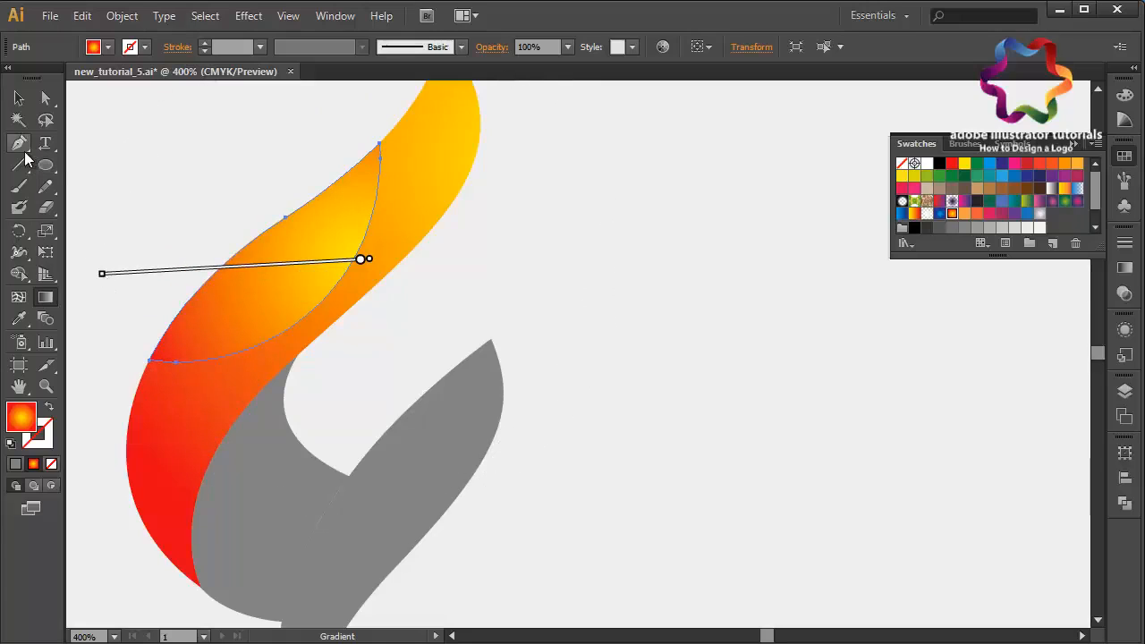
pyautogui.click(18, 98)
pyautogui.click(202, 161)
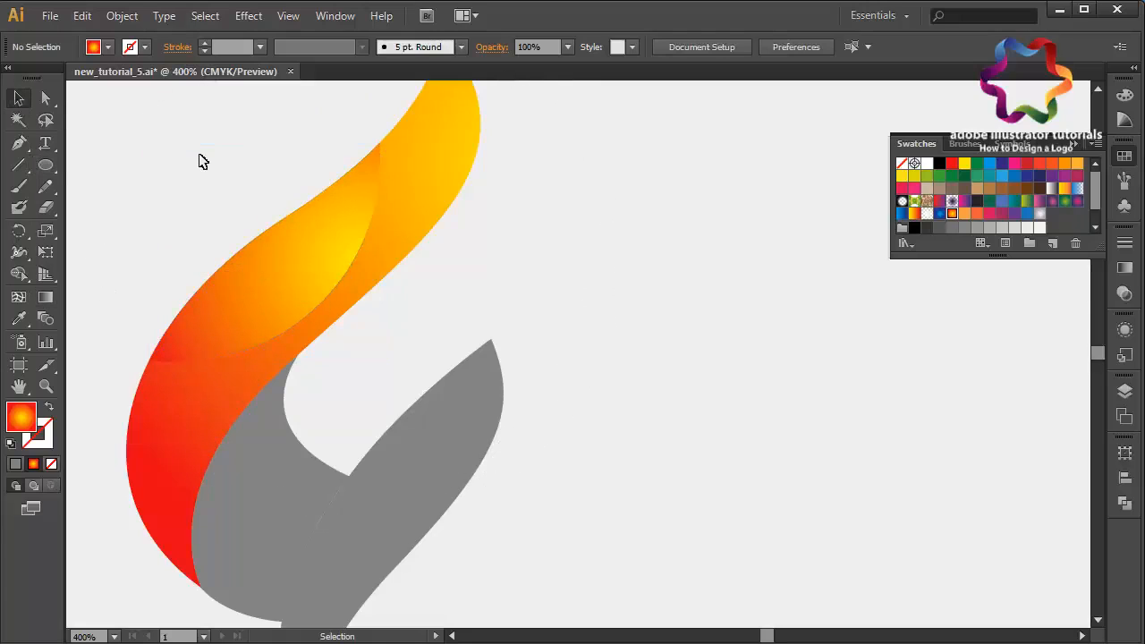
# - Fill the curved band with the radial gradient and reposition the gradient with the Gradient tool toward its lower end
pyautogui.click(332, 467)
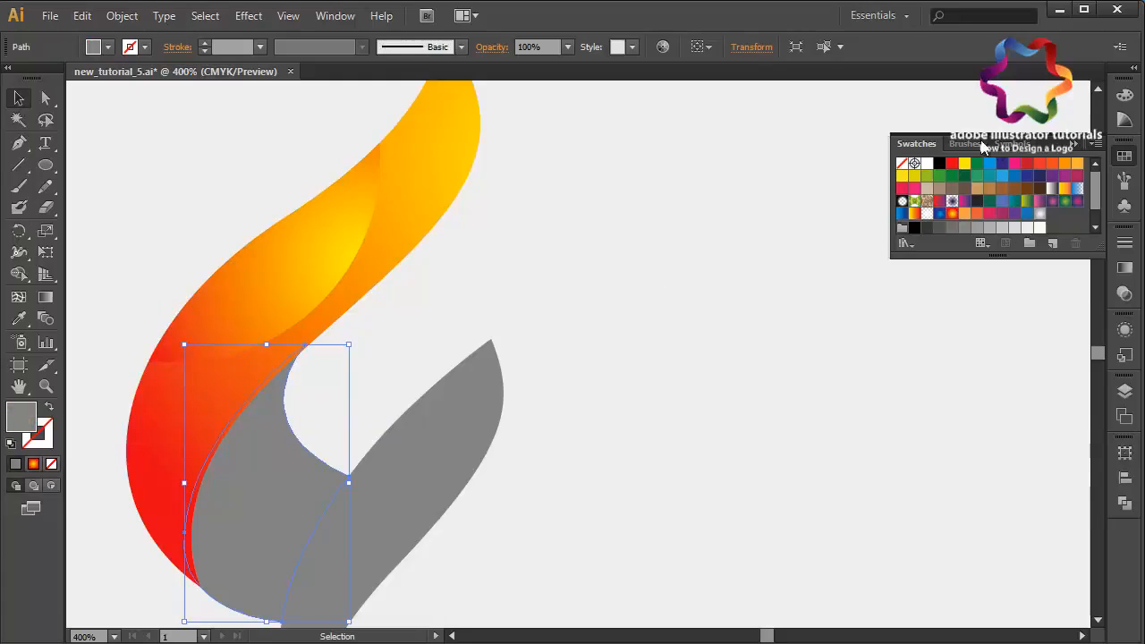
pyautogui.click(953, 215)
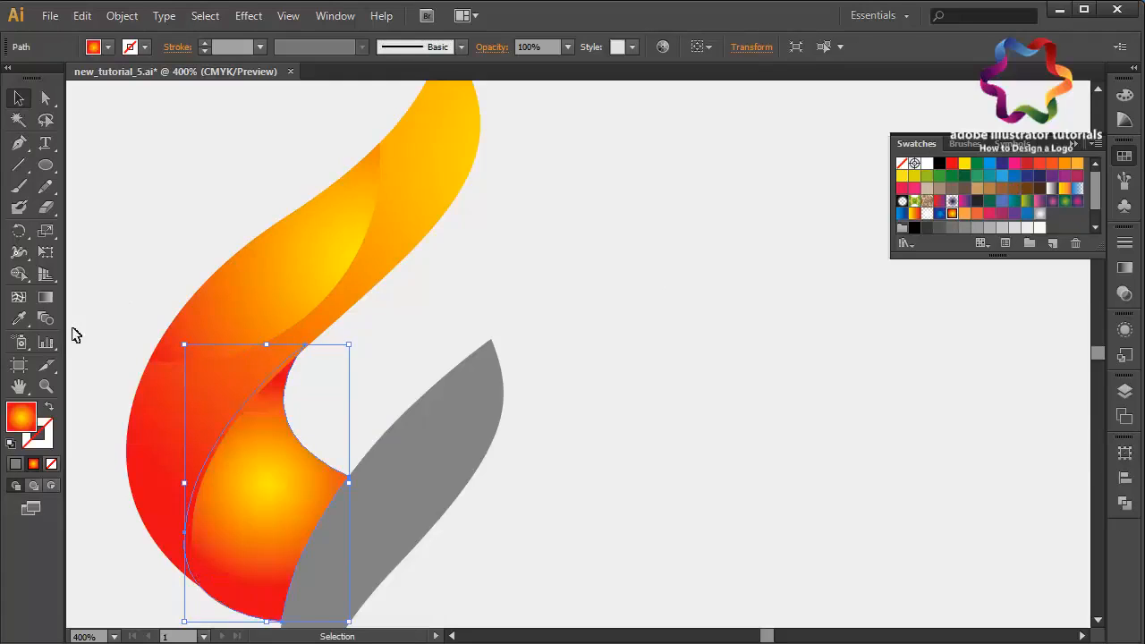
pyautogui.click(46, 297)
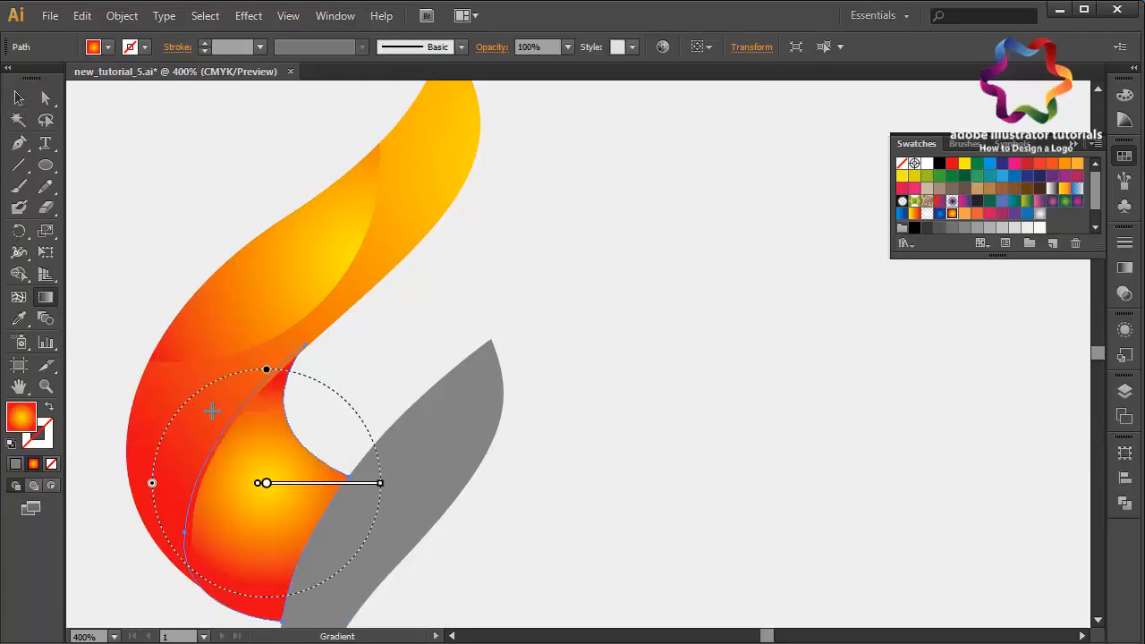
pyautogui.moveTo(210, 409); pyautogui.dragTo(385, 622)
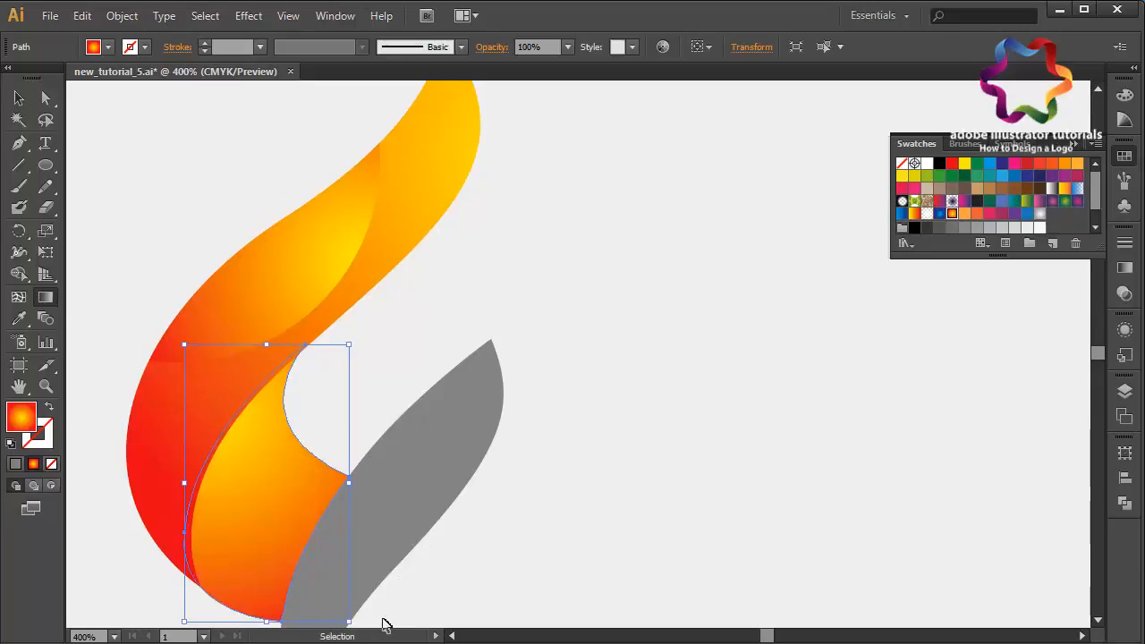
pyautogui.hotkey('ctrl', '-')
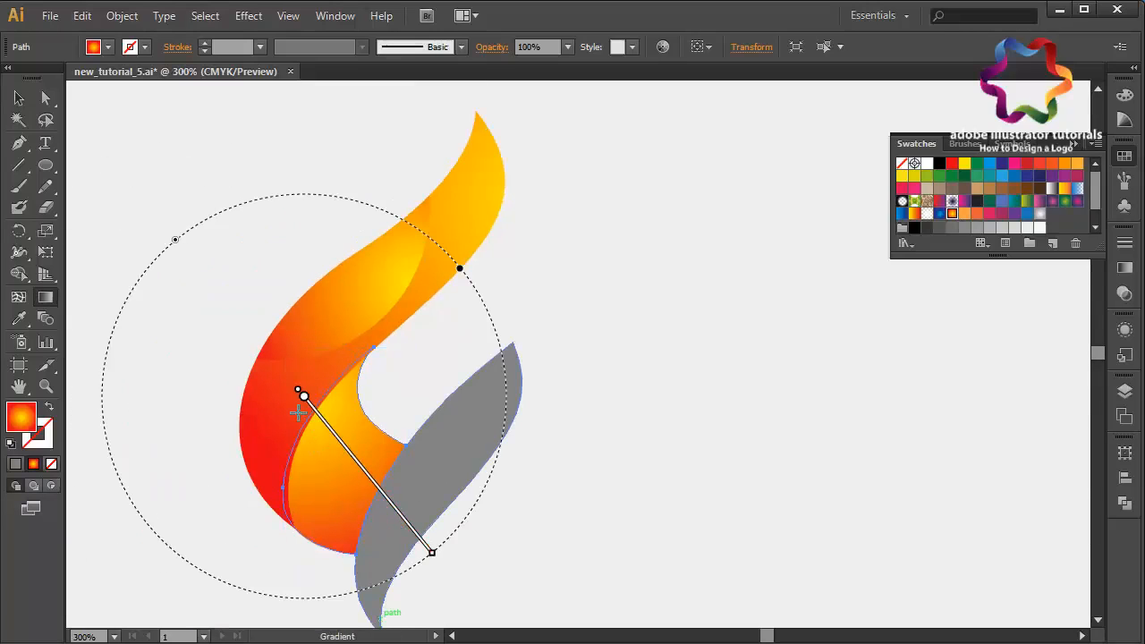
pyautogui.moveTo(296, 411); pyautogui.dragTo(412, 522)
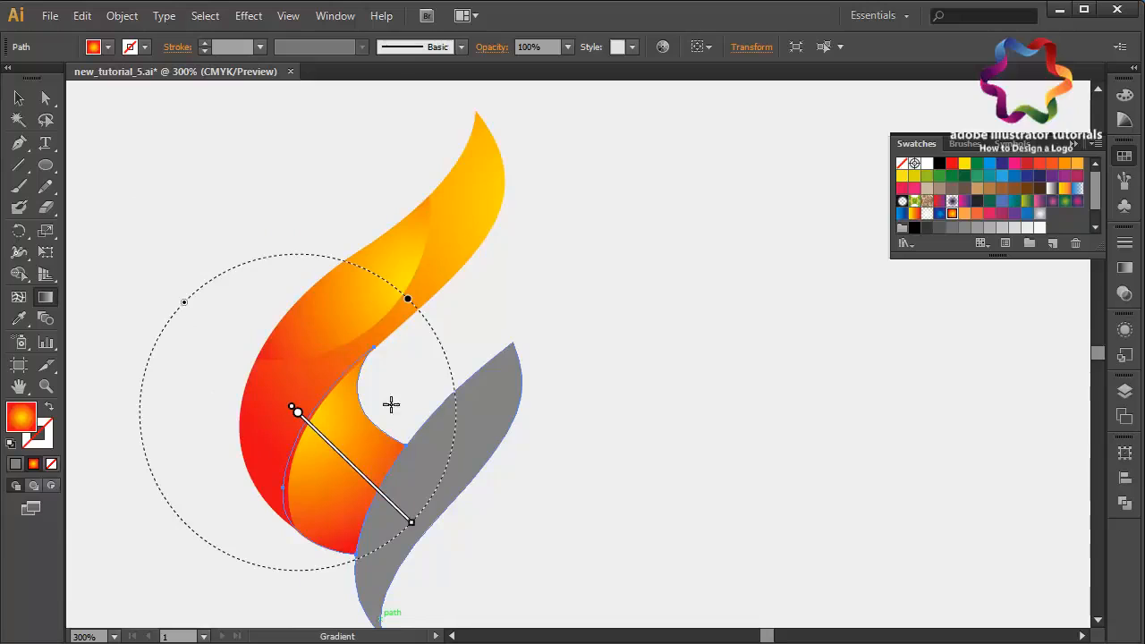
pyautogui.moveTo(343, 358); pyautogui.dragTo(320, 559)
pyautogui.click(22, 97)
pyautogui.click(288, 218)
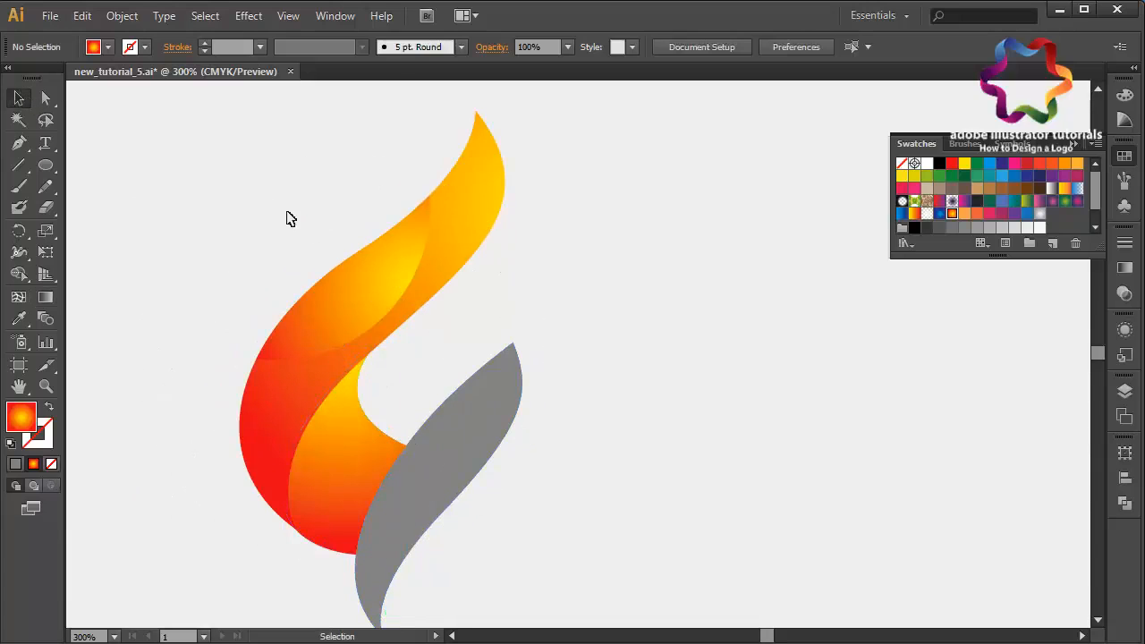
# - Fill the lower flame with the purple-pink radial gradient swatch and drag the gradient from its top tip down to its tail
pyautogui.click(522, 388)
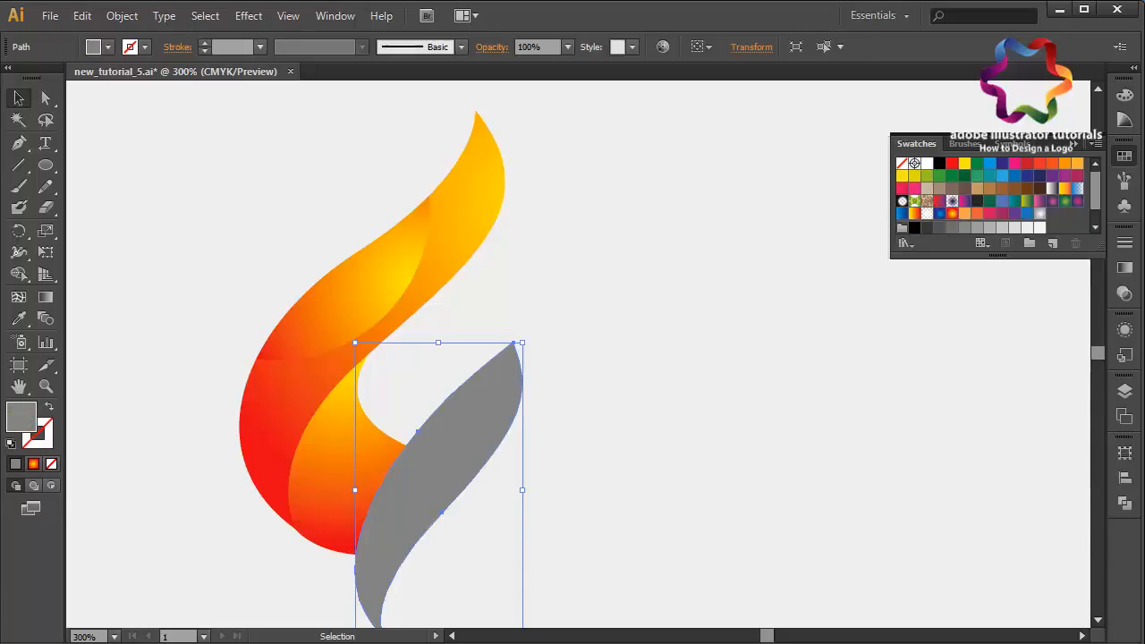
pyautogui.click(953, 214)
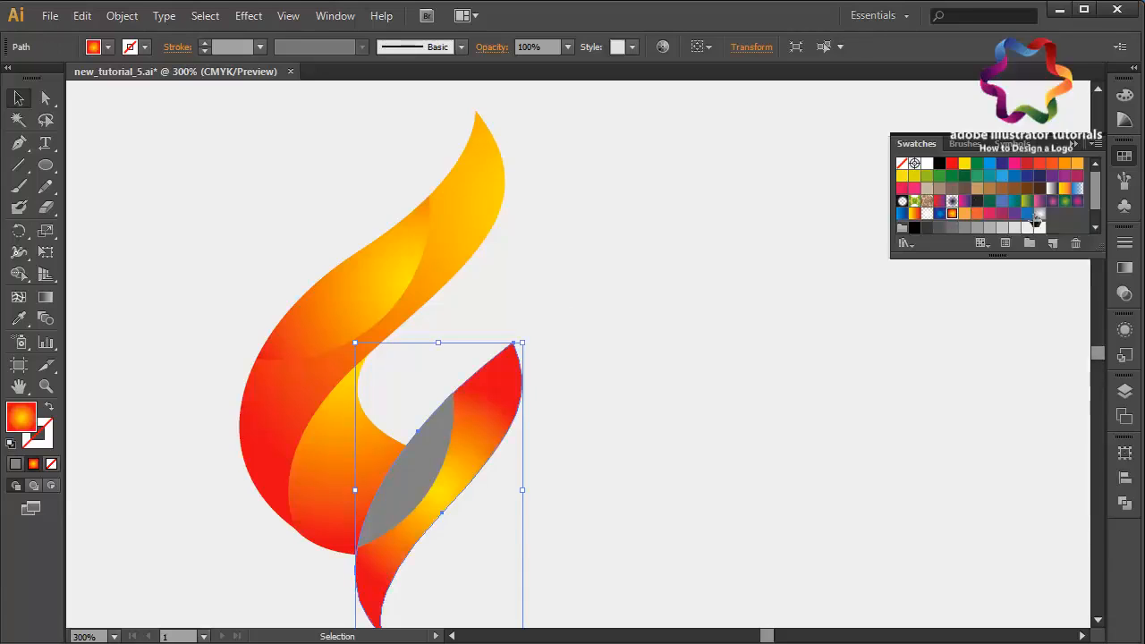
pyautogui.click(1077, 201)
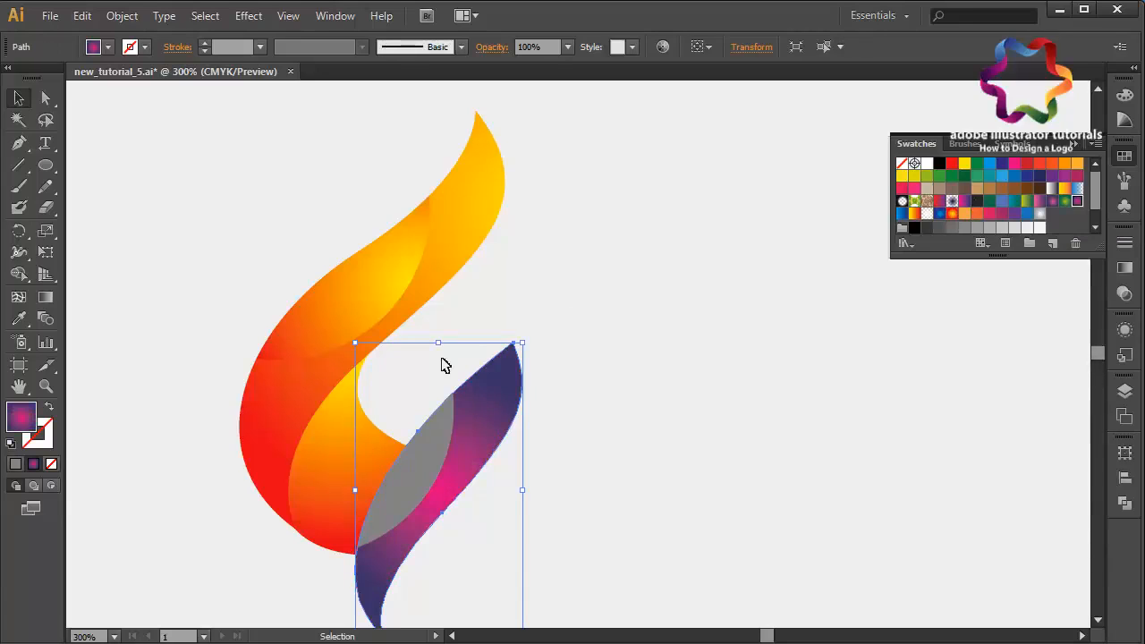
pyautogui.click(46, 297)
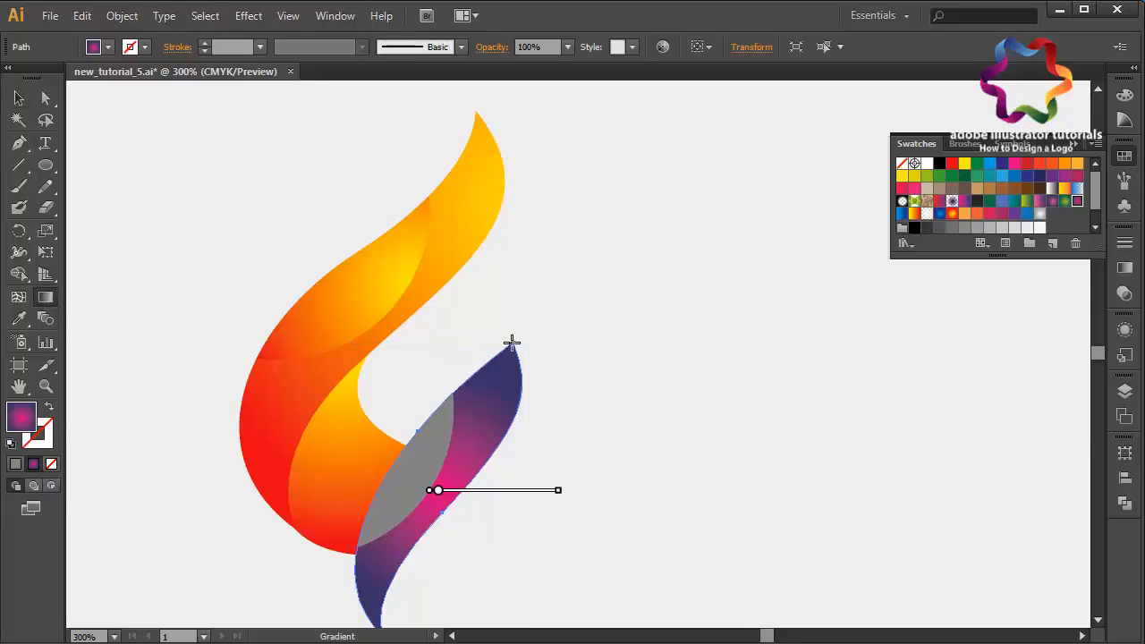
pyautogui.moveTo(520, 337); pyautogui.dragTo(448, 595)
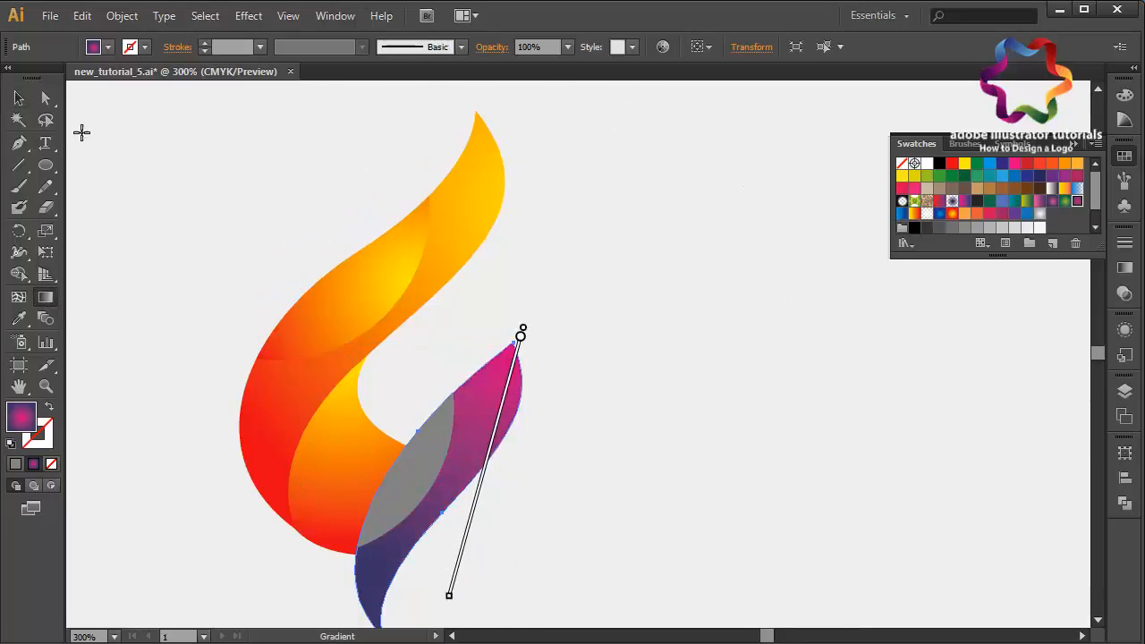
# - Fill the lower flame's inner piece with the same purple radial gradient and drag the gradient from its right toward the lower left
pyautogui.press('v')
pyautogui.click(417, 510)
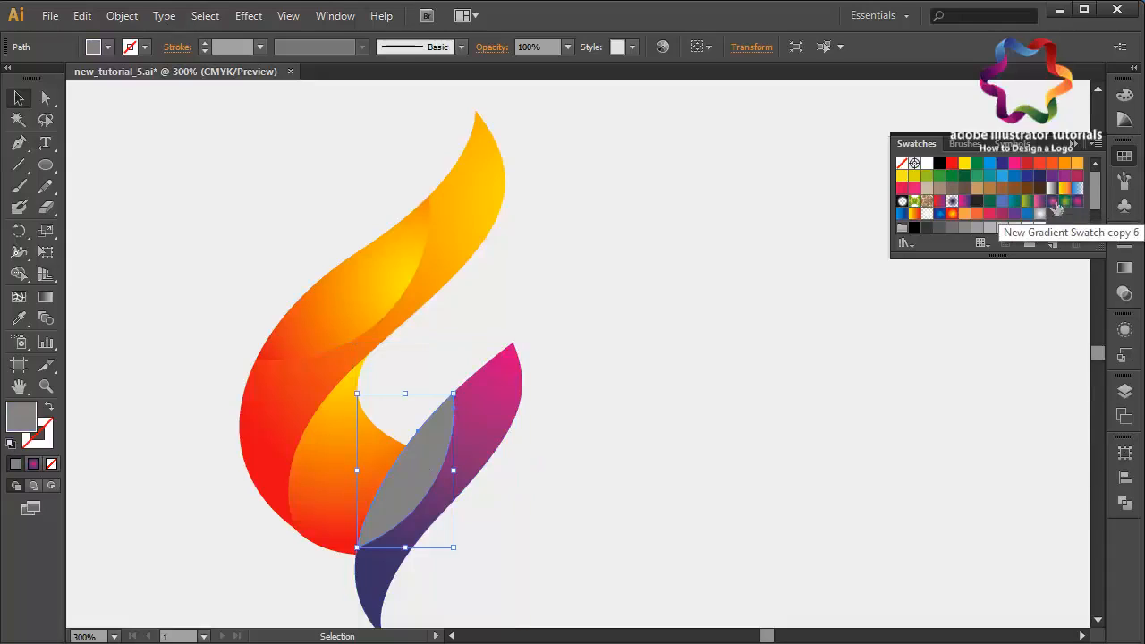
pyautogui.click(1078, 203)
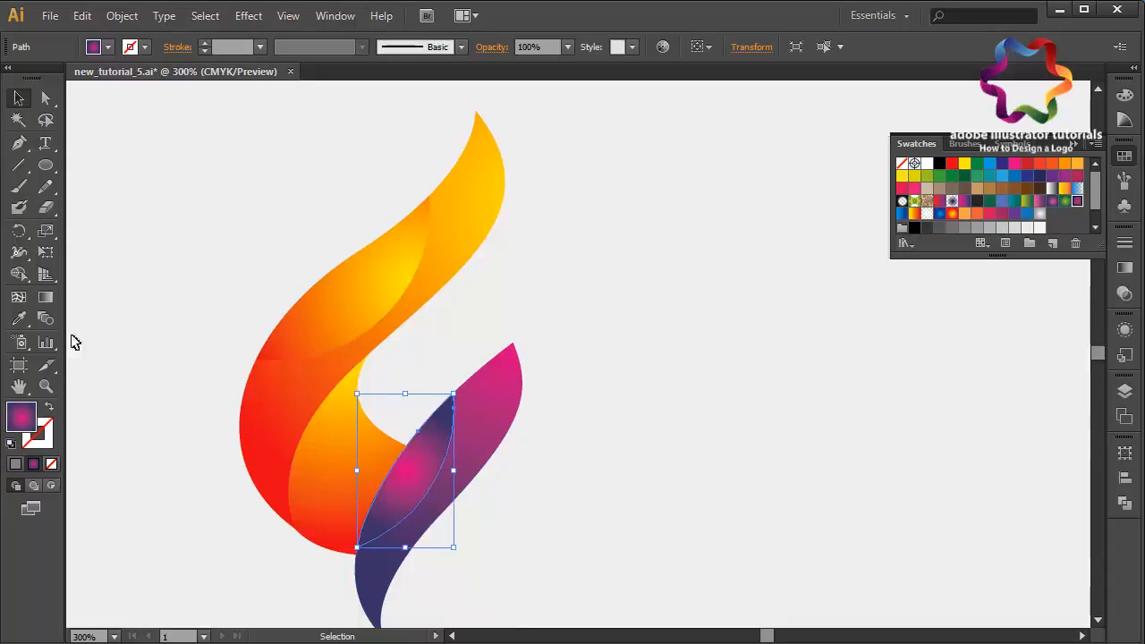
pyautogui.click(46, 297)
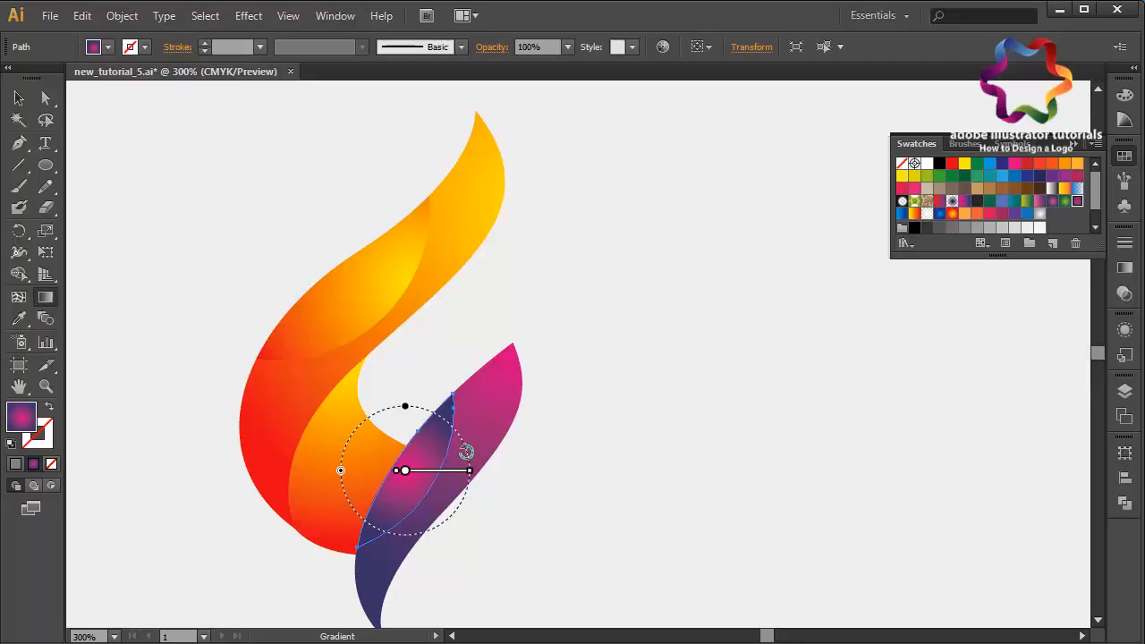
pyautogui.moveTo(469, 435)
pyautogui.mouseDown()
pyautogui.moveTo(373, 475)
pyautogui.moveTo(425, 475)
pyautogui.mouseUp()
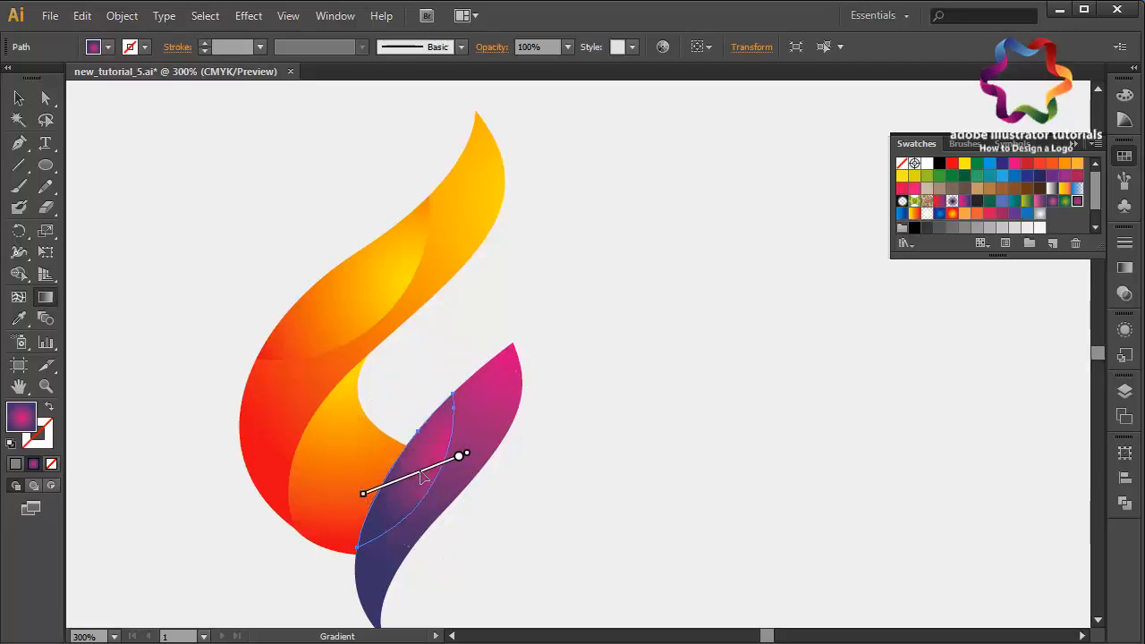
pyautogui.click(19, 98)
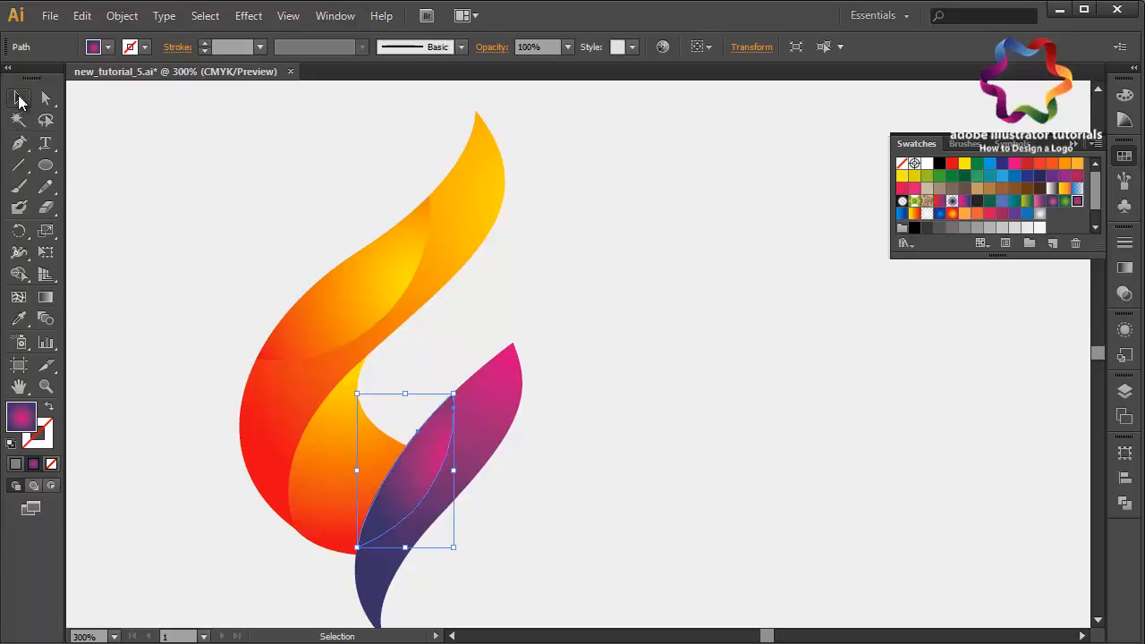
# - Select all the flame pieces and move them upward together
pyautogui.click(115, 155)
pyautogui.moveTo(237, 202); pyautogui.dragTo(502, 497)
pyautogui.moveTo(415, 511); pyautogui.dragTo(423, 412)
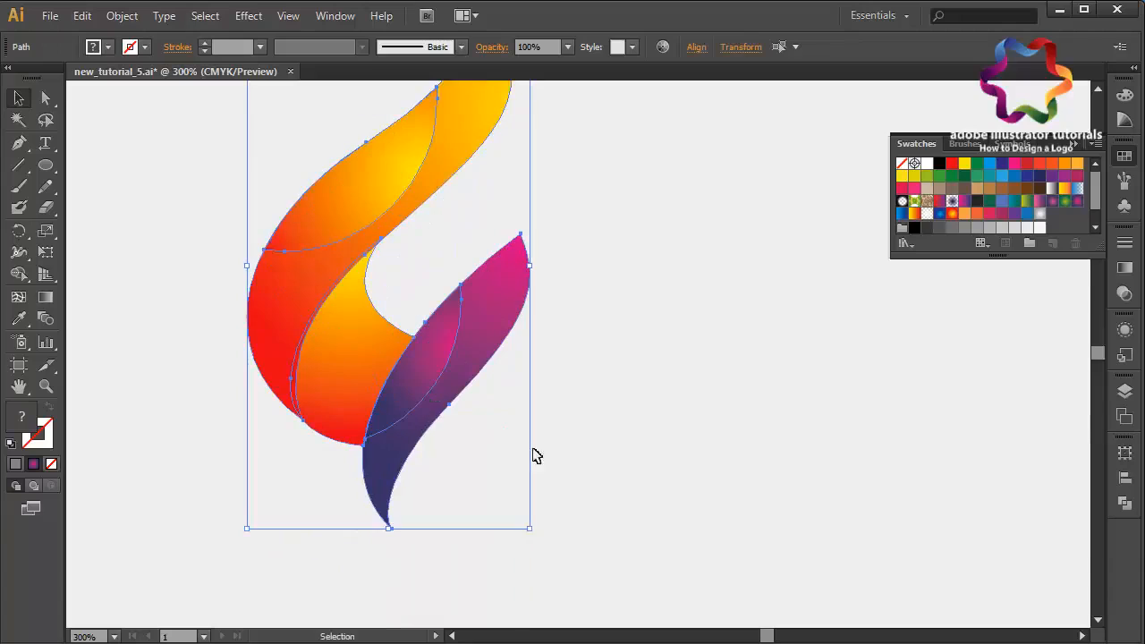
pyautogui.hotkey('ctrl', '-')
pyautogui.click(547, 462)
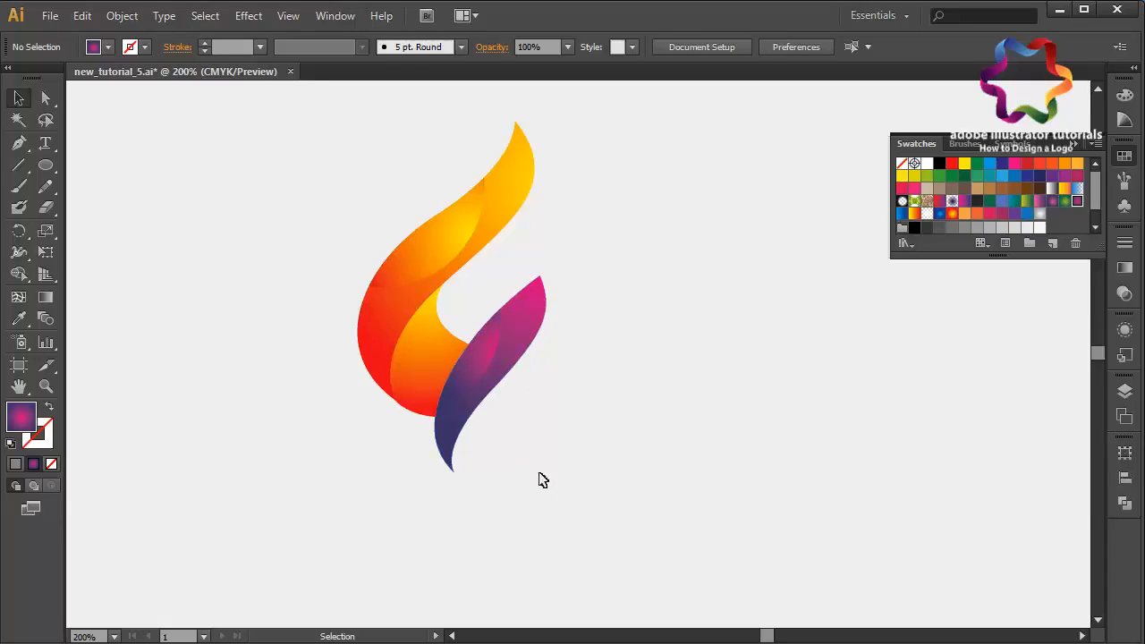
# - Draw a curved inner piece along the lower flame's tail with the Pen tool, closing it at the starting anchor
pyautogui.click(19, 143)
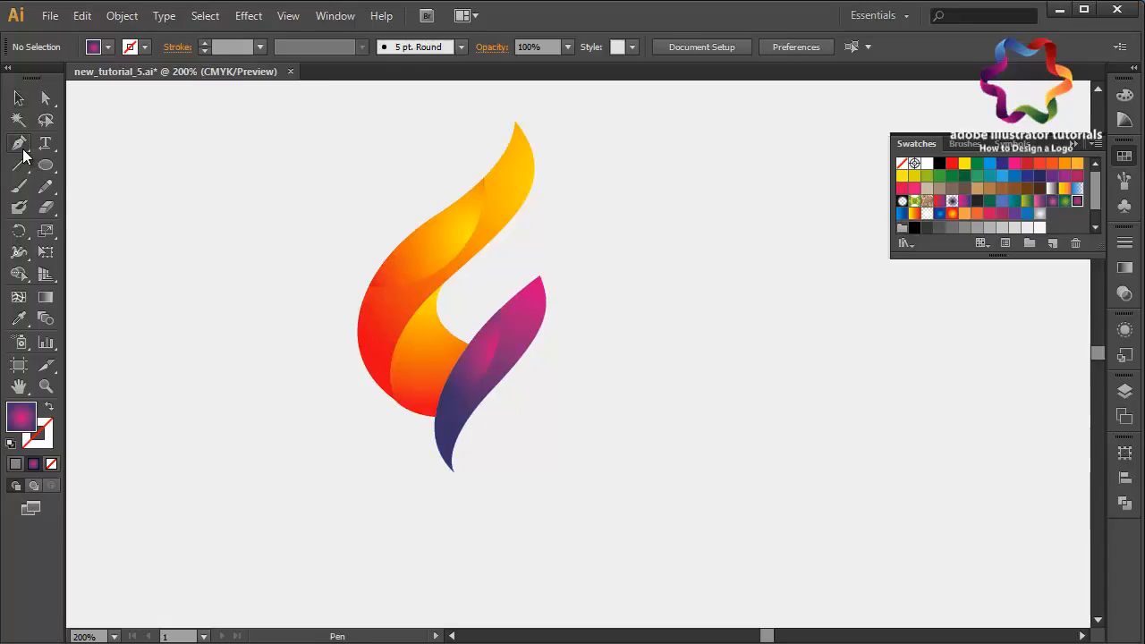
pyautogui.hotkey('ctrl', '+')
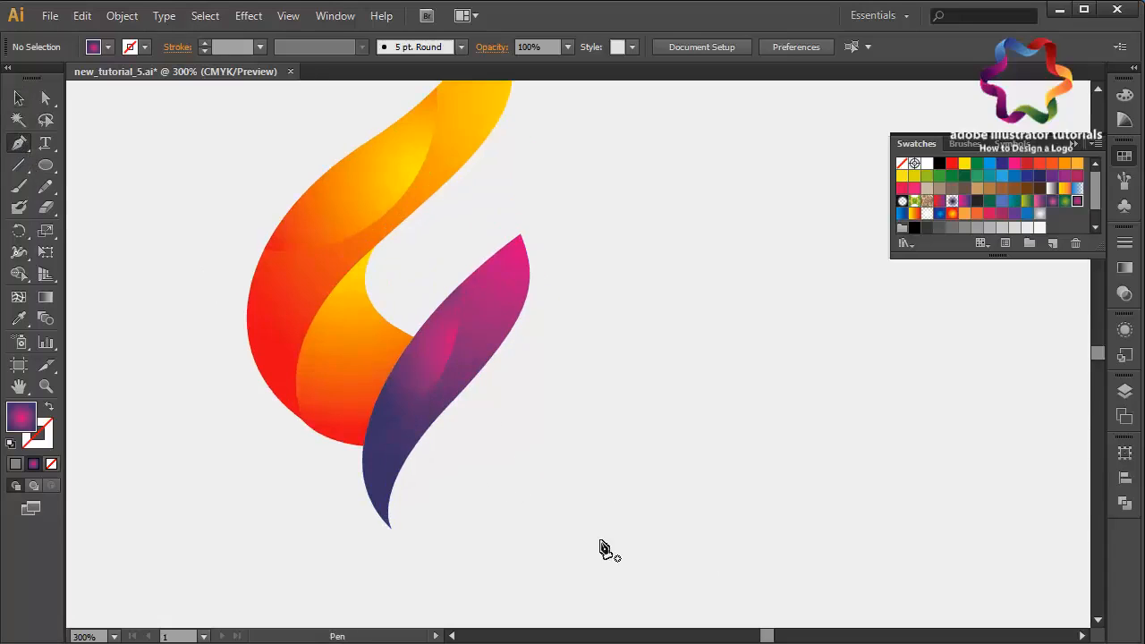
pyautogui.scroll(-2, 600, 550)
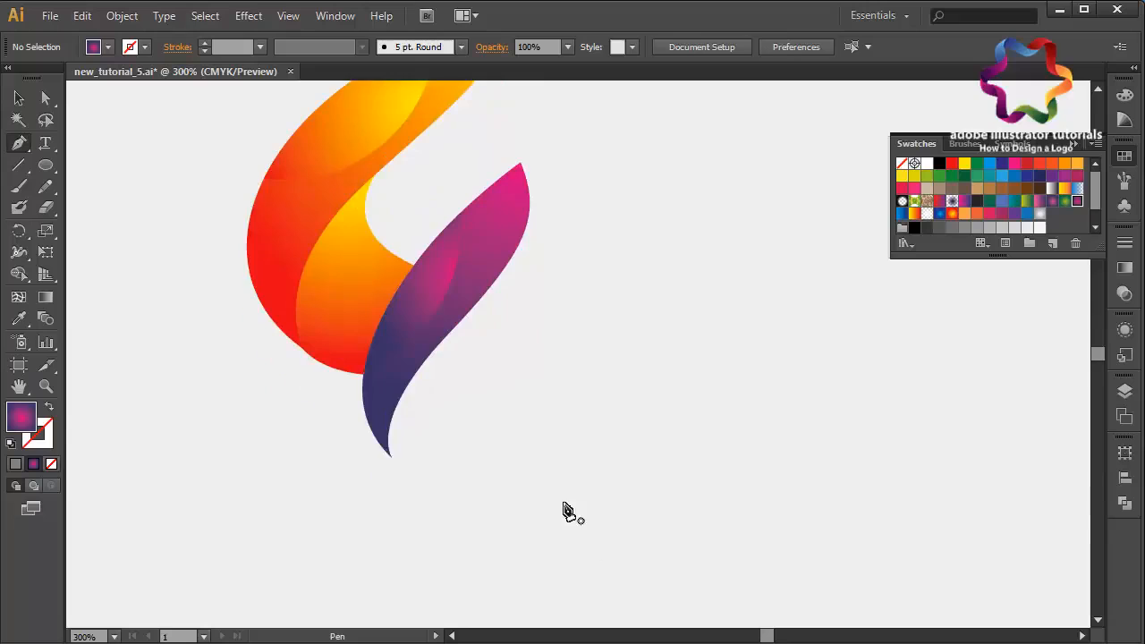
pyautogui.click(449, 333)
pyautogui.moveTo(507, 510); pyautogui.dragTo(641, 593)
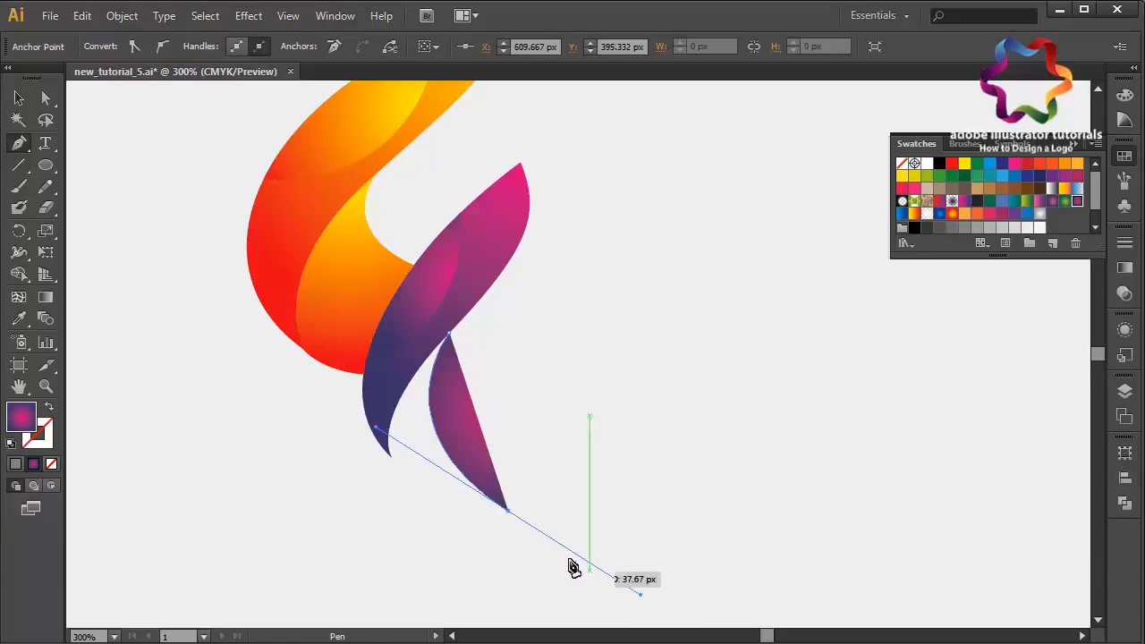
pyautogui.click(506, 517)
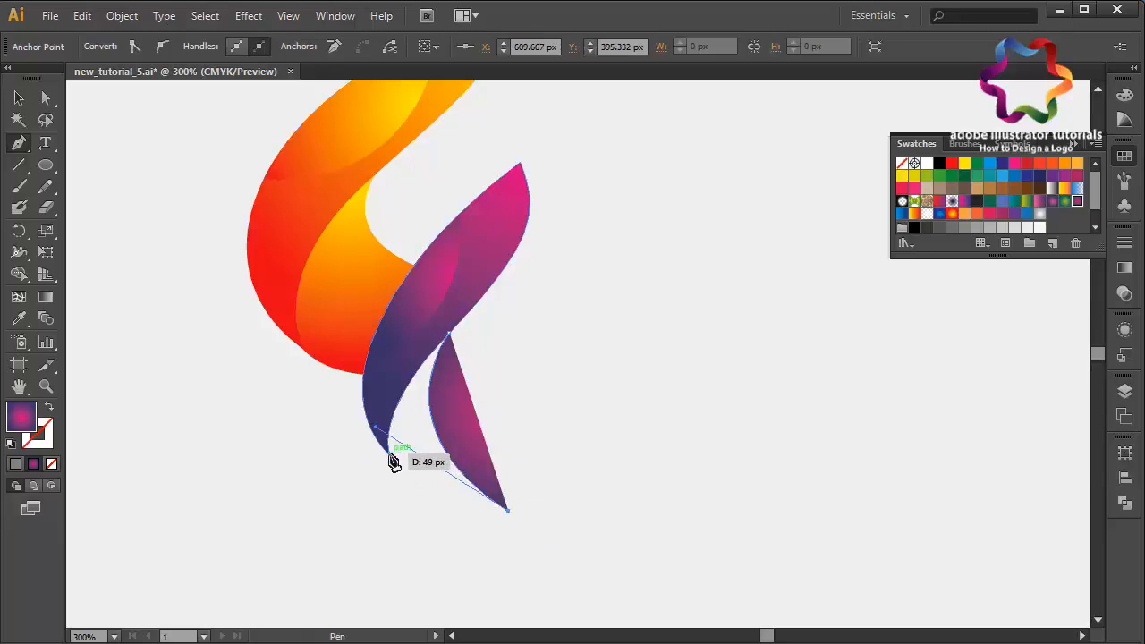
pyautogui.moveTo(389, 453); pyautogui.dragTo(363, 408)
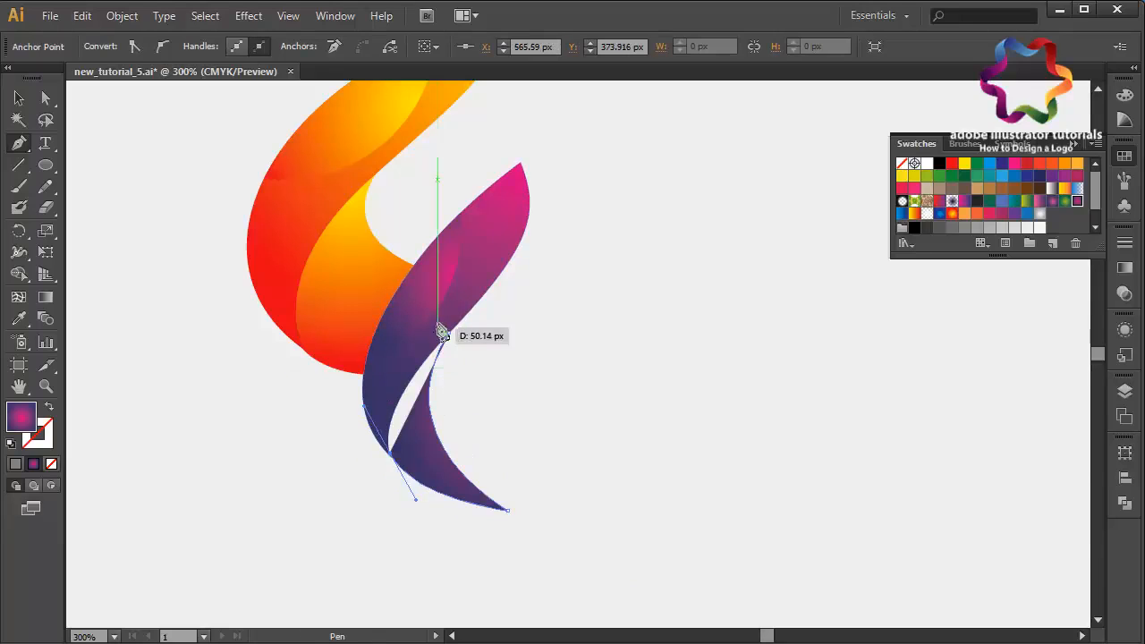
pyautogui.moveTo(444, 333)
pyautogui.mouseDown()
pyautogui.moveTo(460, 340)
pyautogui.moveTo(469, 328)
pyautogui.moveTo(457, 326)
pyautogui.mouseUp()
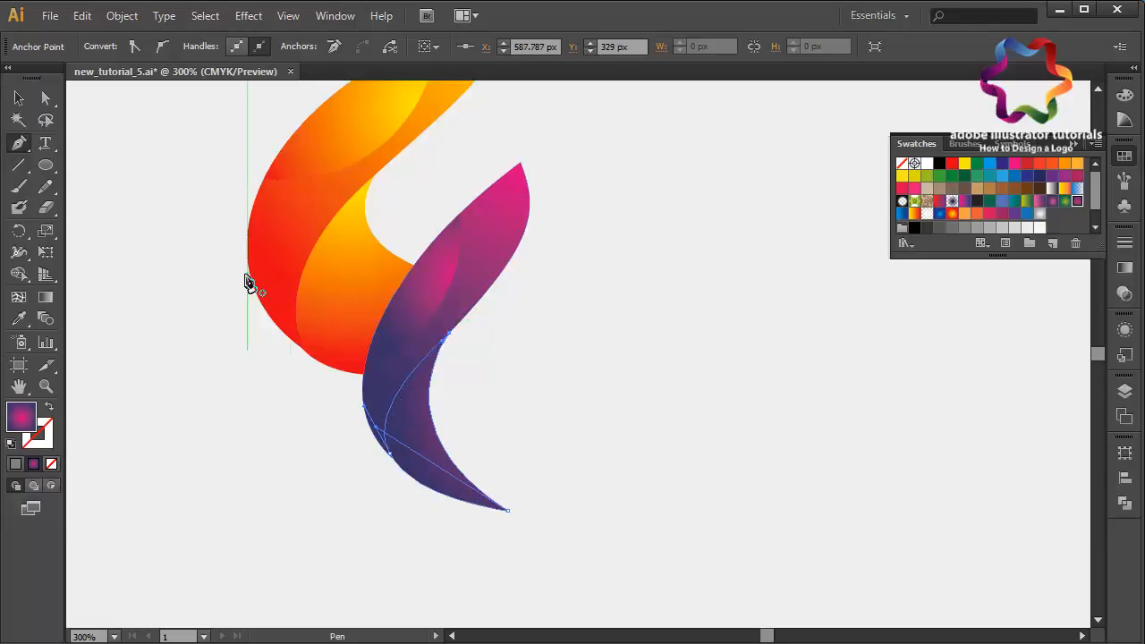
# - Drag the new tail piece's radial gradient from its top point down toward the tail
pyautogui.click(52, 296)
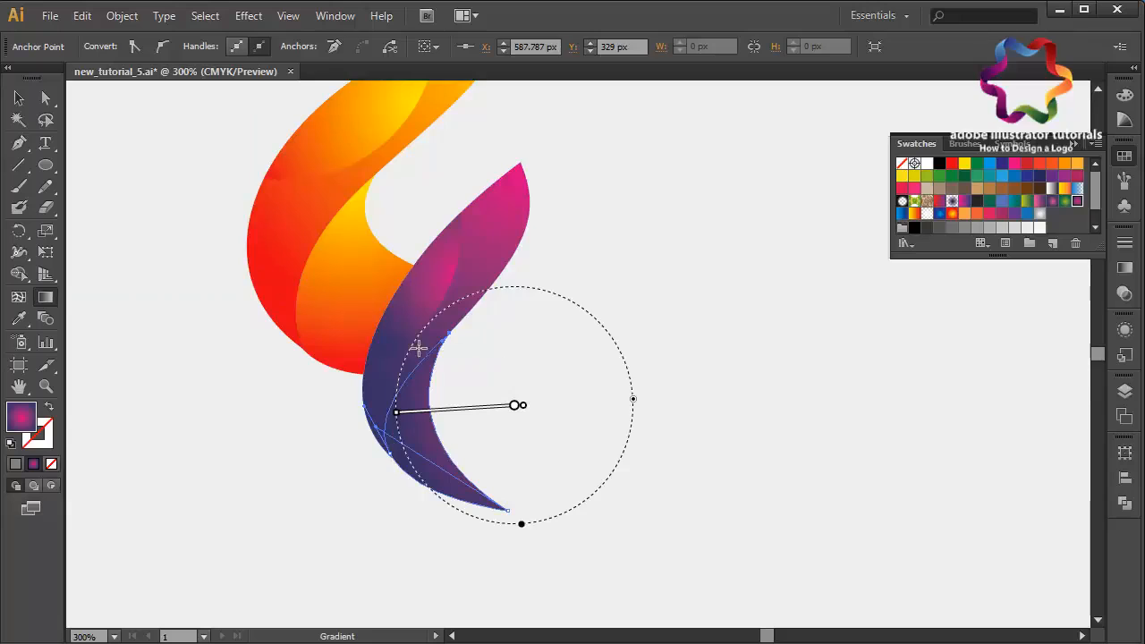
pyautogui.moveTo(430, 335)
pyautogui.mouseDown()
pyautogui.moveTo(468, 542)
pyautogui.moveTo(483, 554)
pyautogui.mouseUp()
pyautogui.click(19, 98)
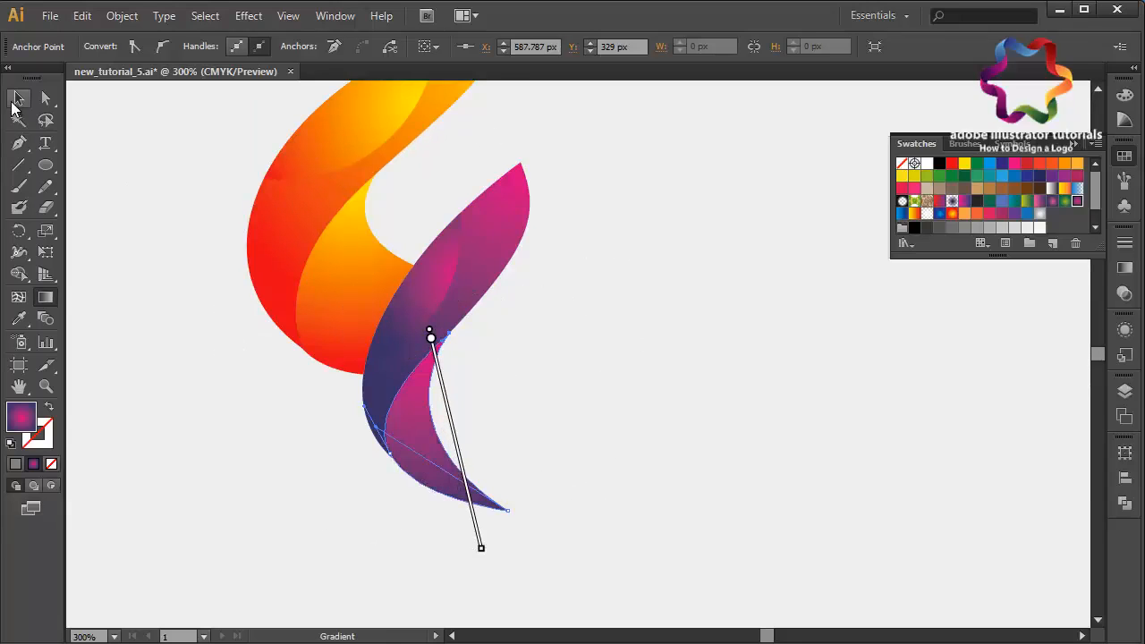
pyautogui.click(224, 343)
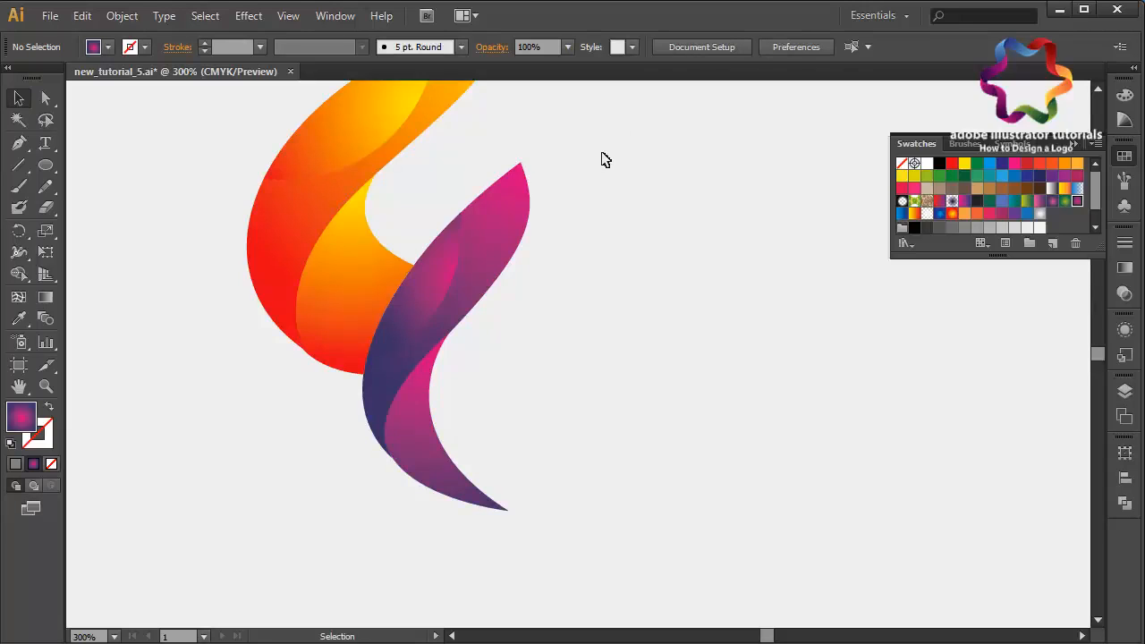
# - Examine the inner highlight pieces of the upper and lower flames up close
pyautogui.scroll(5, 606, 161)
pyautogui.hscroll(-3, 606, 160)
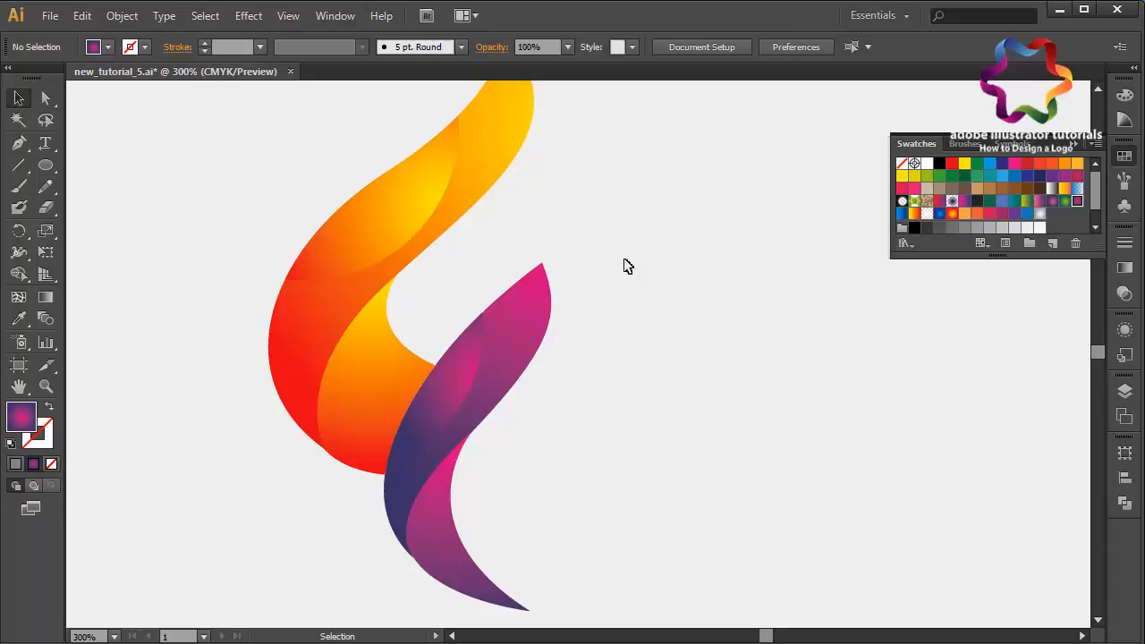
pyautogui.click(391, 238)
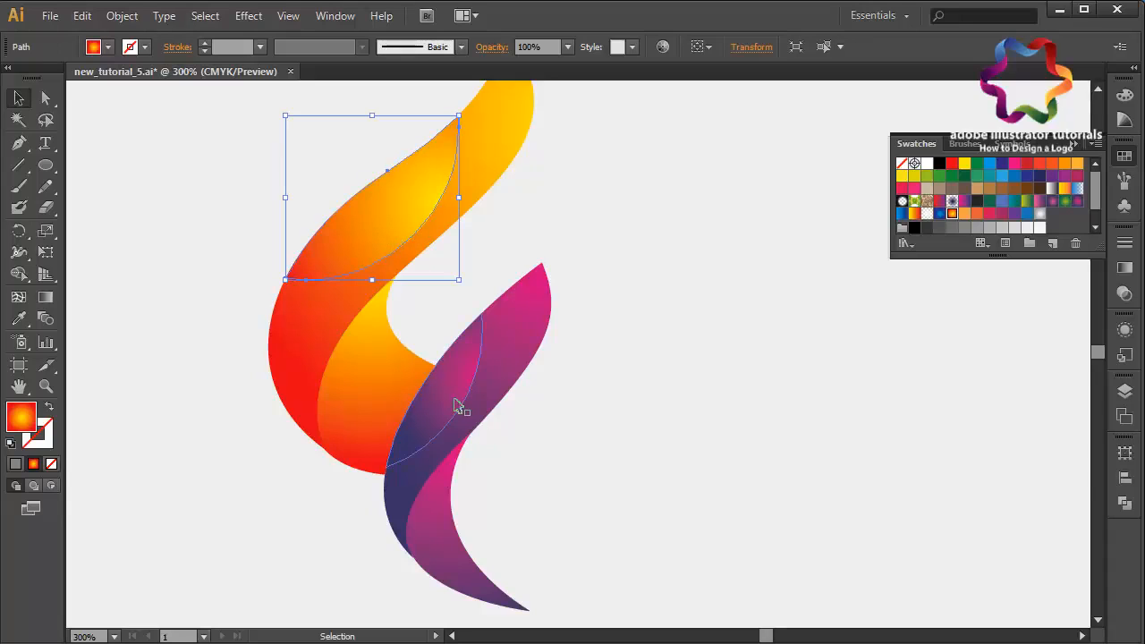
pyautogui.click(589, 406)
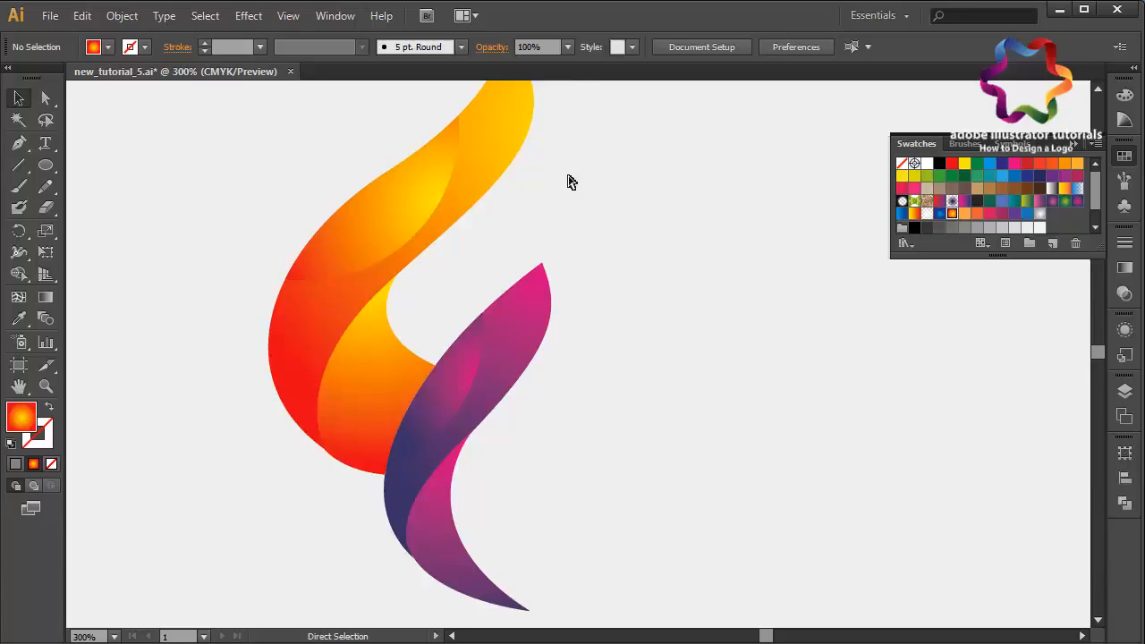
pyautogui.hotkey('ctrl', '-')
pyautogui.hotkey('ctrl', '-')
pyautogui.hotkey('ctrl', '+')
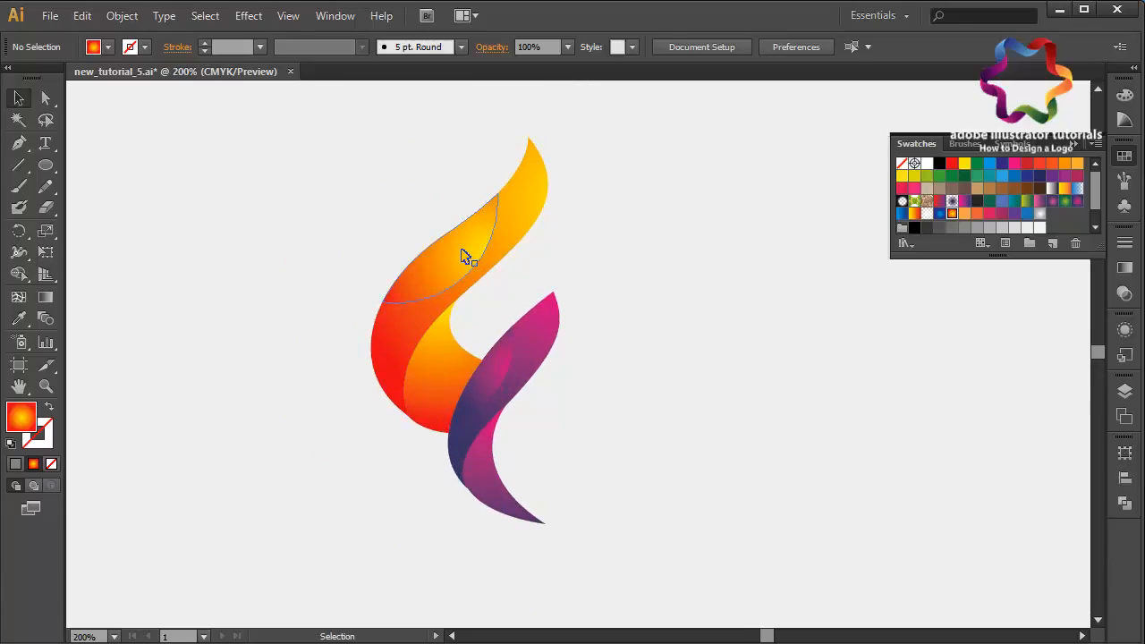
pyautogui.hotkey('ctrl', '+')
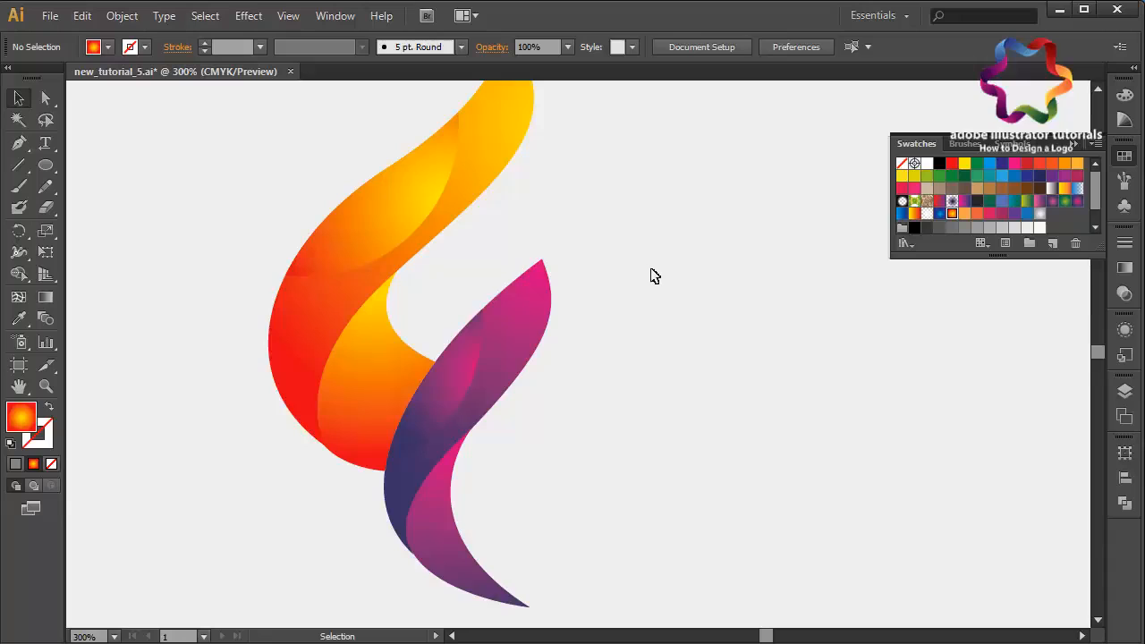
pyautogui.scroll(3, 655, 276)
pyautogui.hscroll(-2, 655, 277)
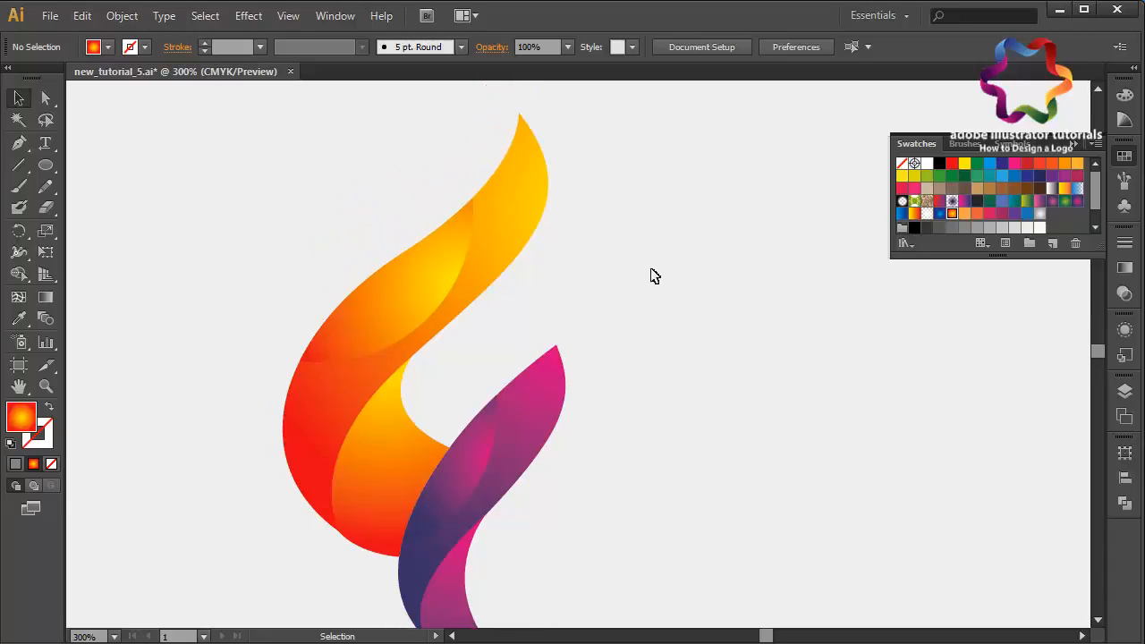
pyautogui.scroll(-1, 655, 276)
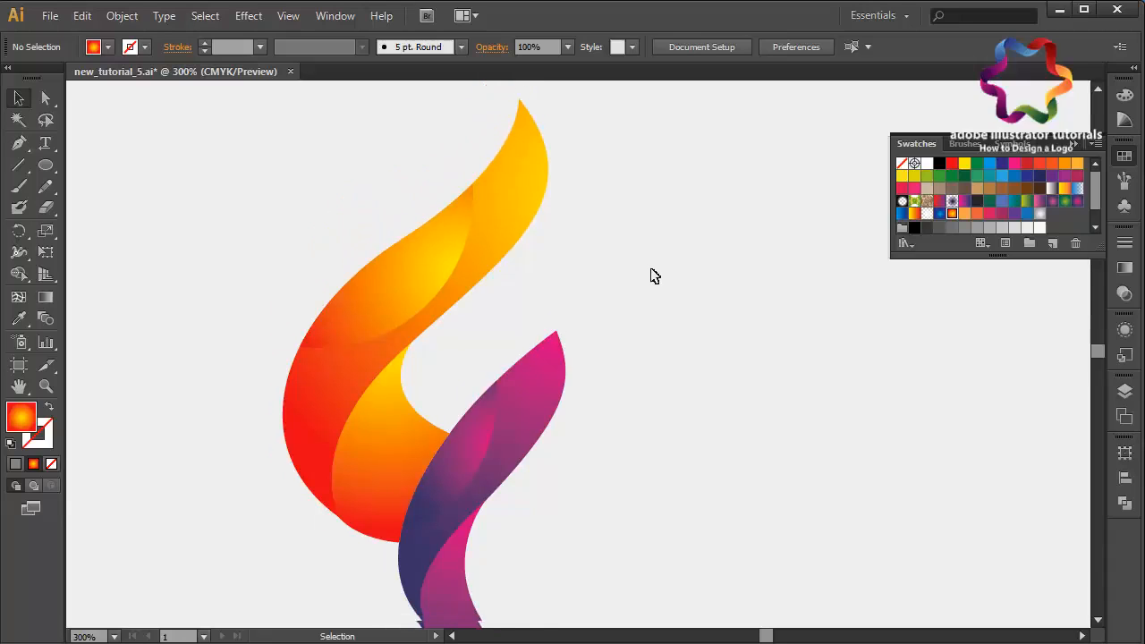
pyautogui.click(428, 271)
pyautogui.keyDown('shift'); pyautogui.click(478, 416); pyautogui.keyUp('shift')
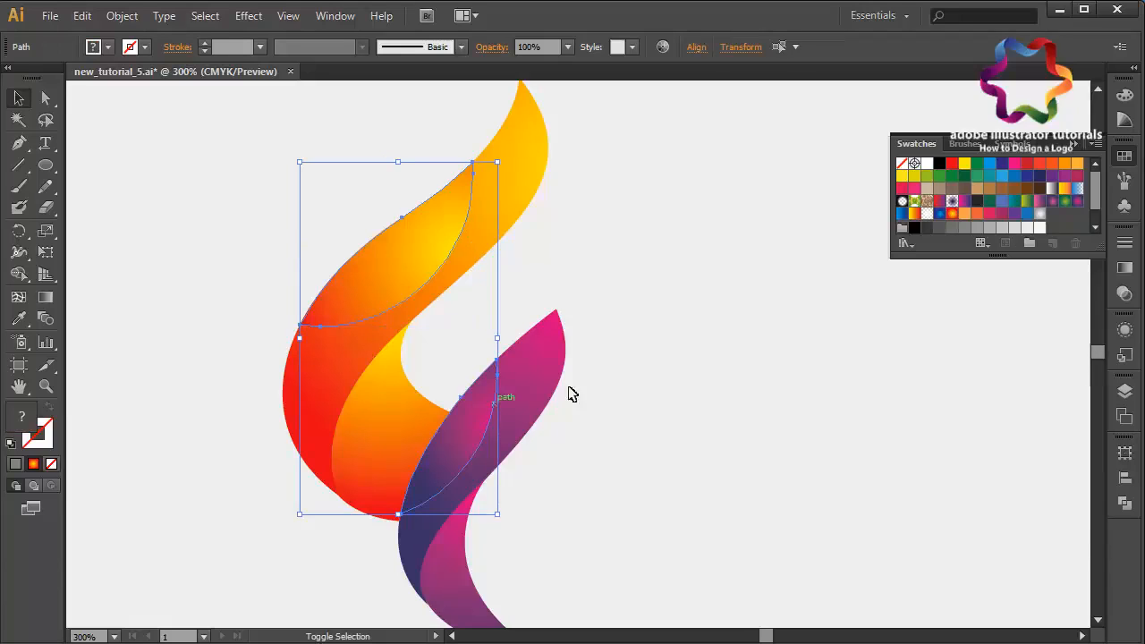
pyautogui.click(689, 424)
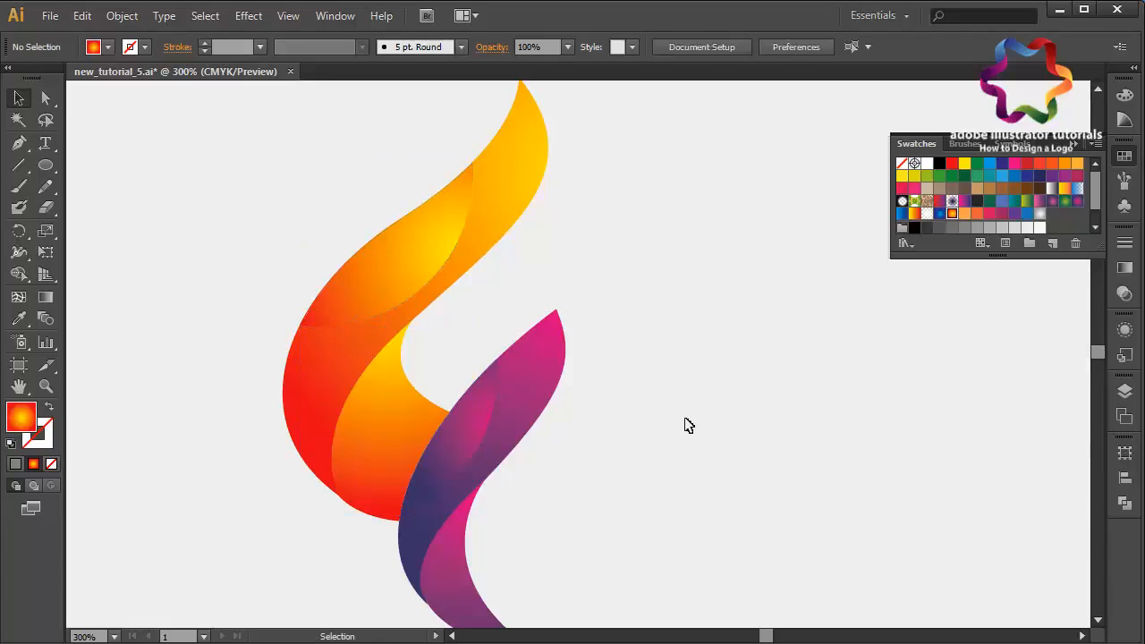
# - Select all logo pieces with Direct Selection and move the logo upward on the artboard
pyautogui.press('a')
pyautogui.hotkey('ctrl', '0')
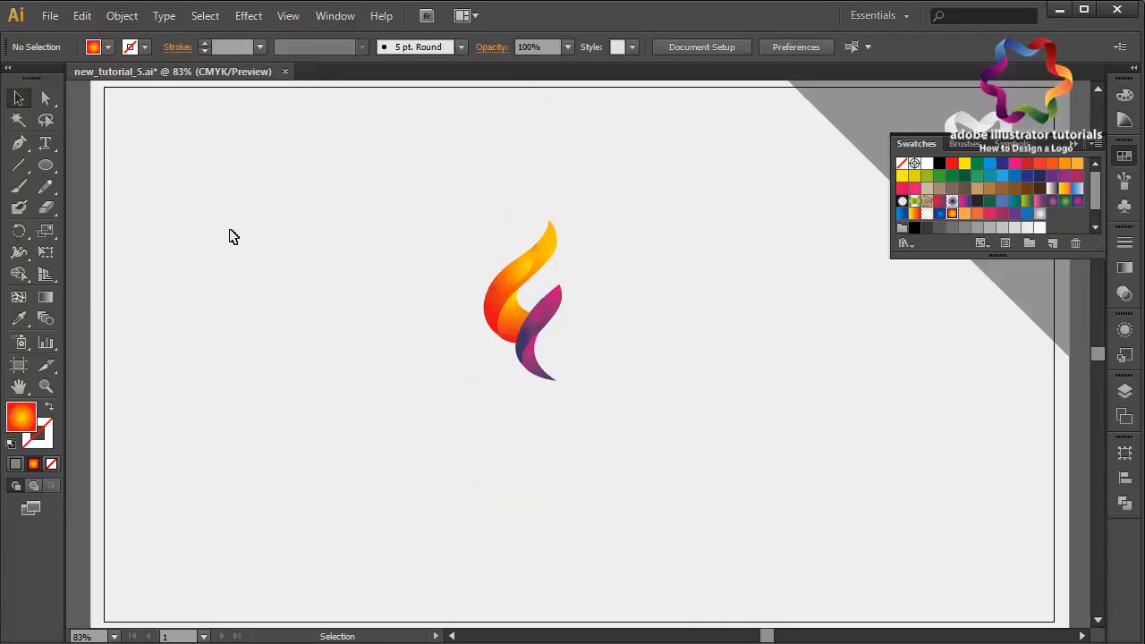
pyautogui.moveTo(639, 218); pyautogui.dragTo(522, 562)
pyautogui.moveTo(523, 220); pyautogui.dragTo(524, 152)
pyautogui.hotkey('ctrl', '-')
pyautogui.hotkey('ctrl', '-')
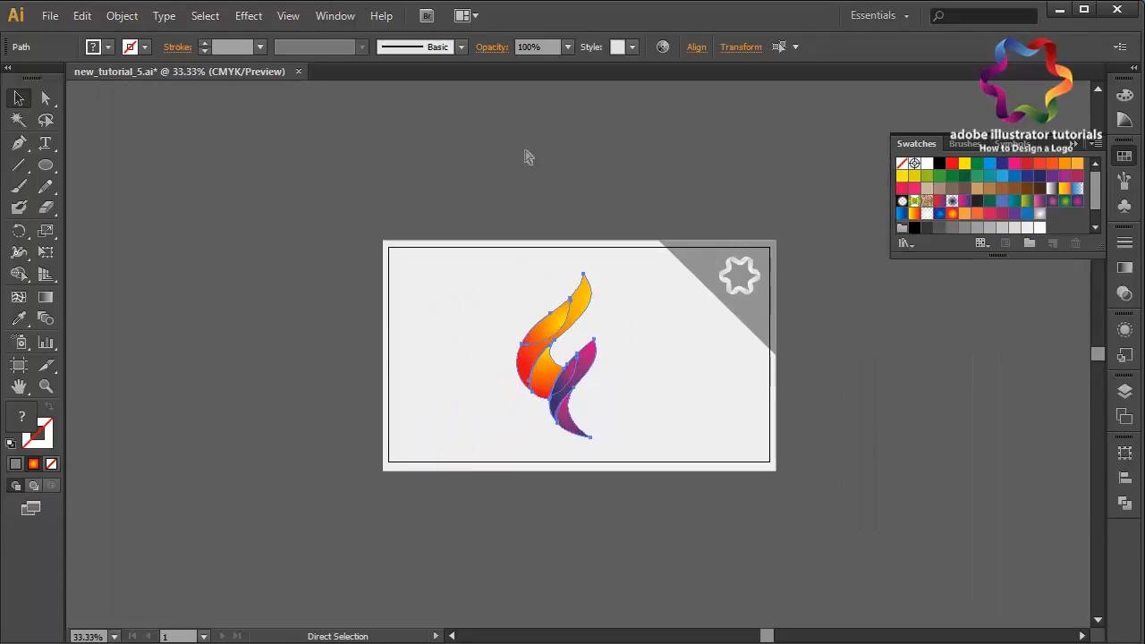
# - Nudge the whole logo sideways to center it on the artboard
pyautogui.hotkey('shift', 'Left')
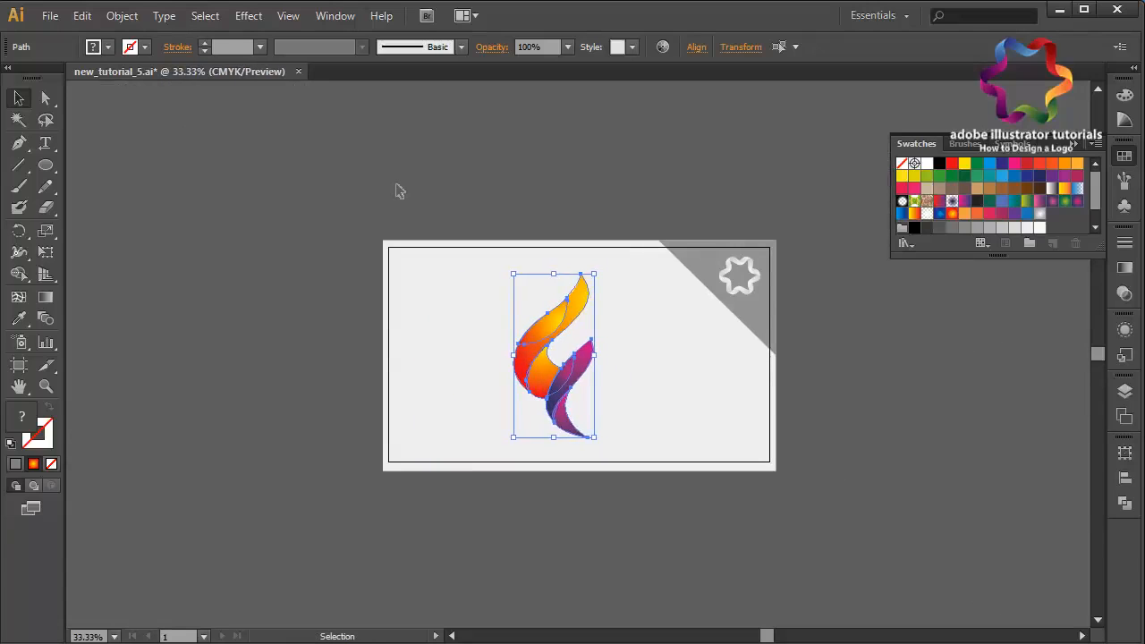
pyautogui.hotkey('shift', 'Right')
pyautogui.hotkey('shift', 'Right')
pyautogui.hotkey('shift', 'Right')
pyautogui.hotkey('shift', 'Right')
pyautogui.hotkey('shift', 'Right')
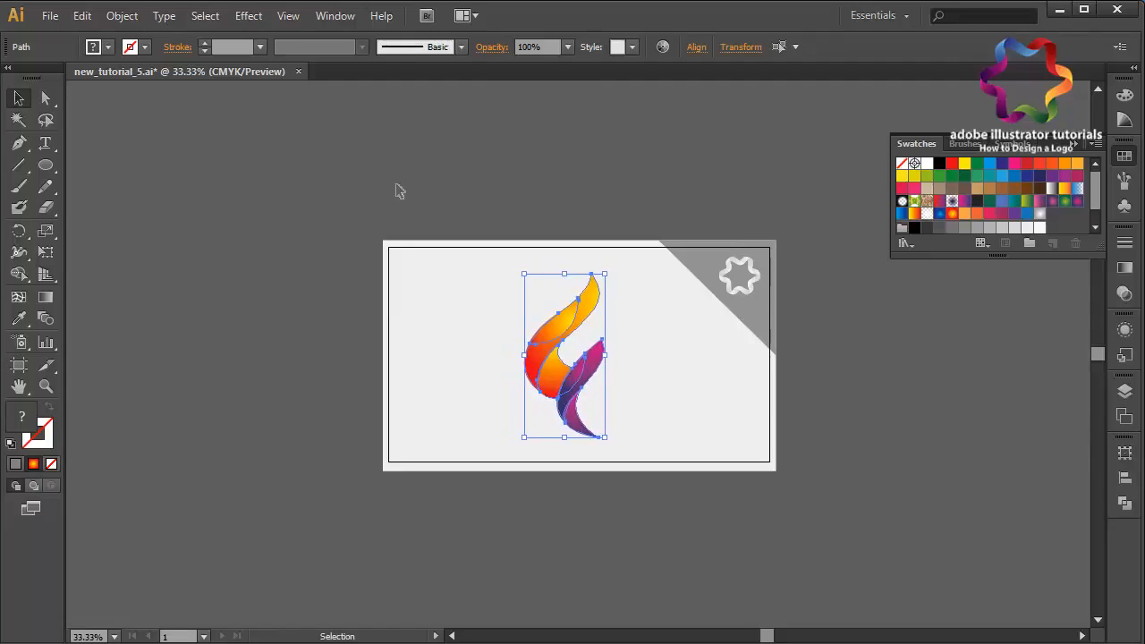
# - Nudge the whole logo slightly upward on the artboard
pyautogui.press('Up')
pyautogui.press('Up')
pyautogui.press('Up')
pyautogui.press('Up')
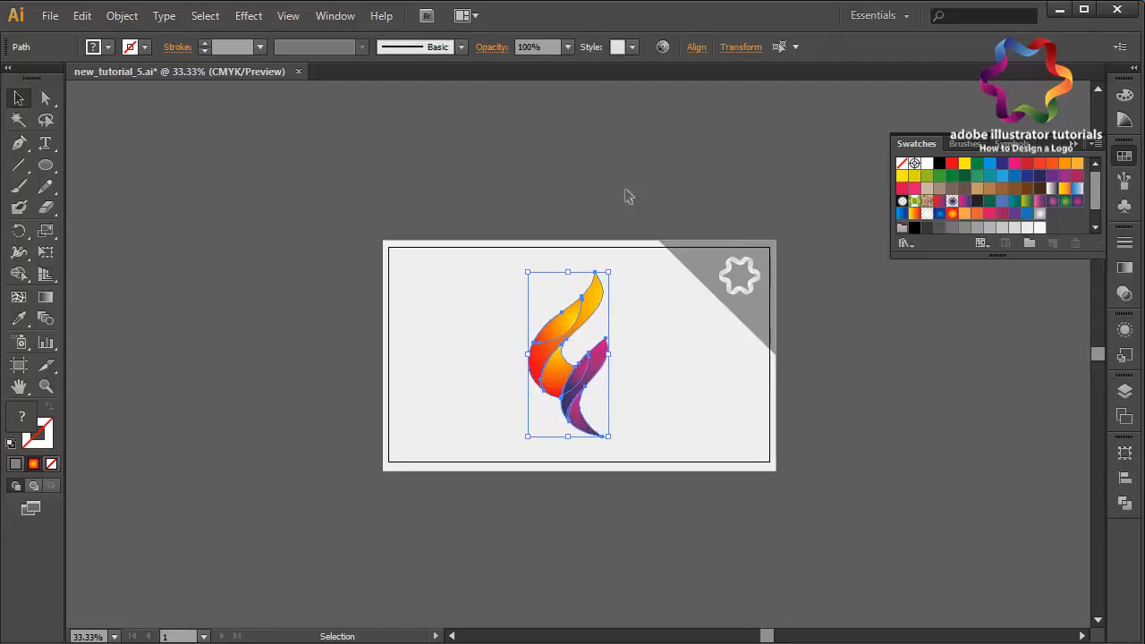
# - Fill the corner triangle behind the star icon with a purple swatch, then deselect it
pyautogui.click(757, 315)
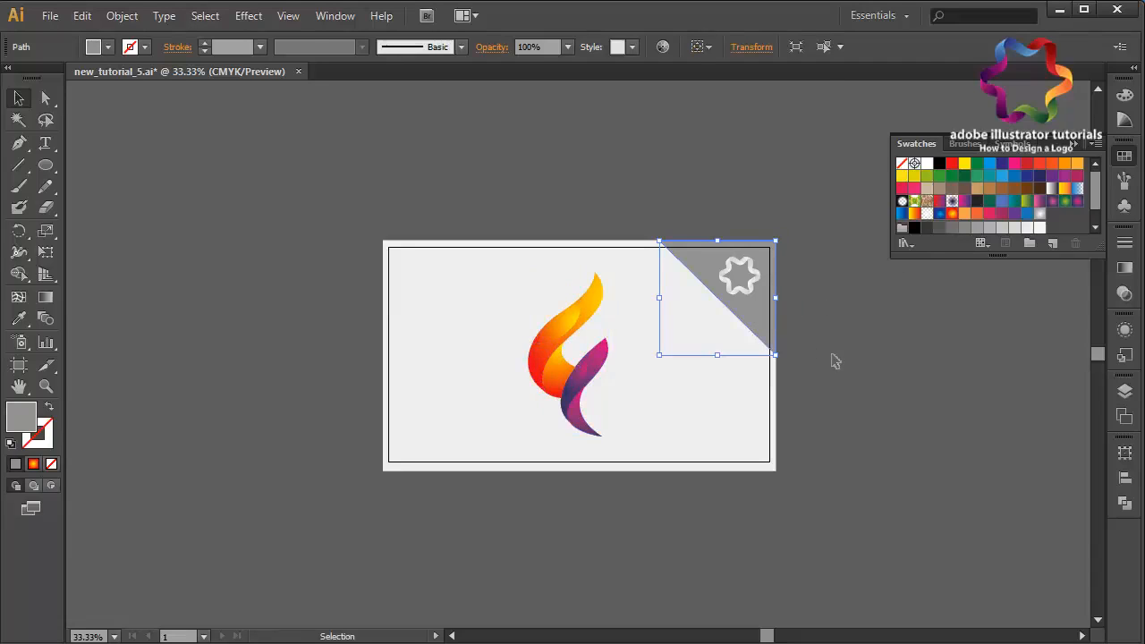
pyautogui.click(1052, 177)
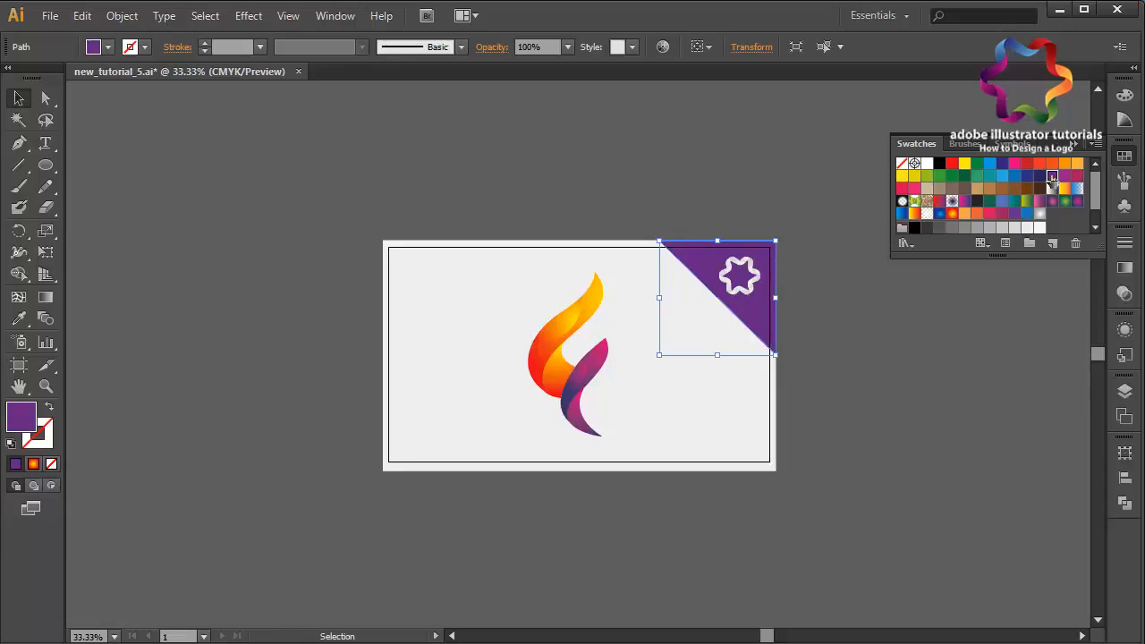
pyautogui.click(1040, 176)
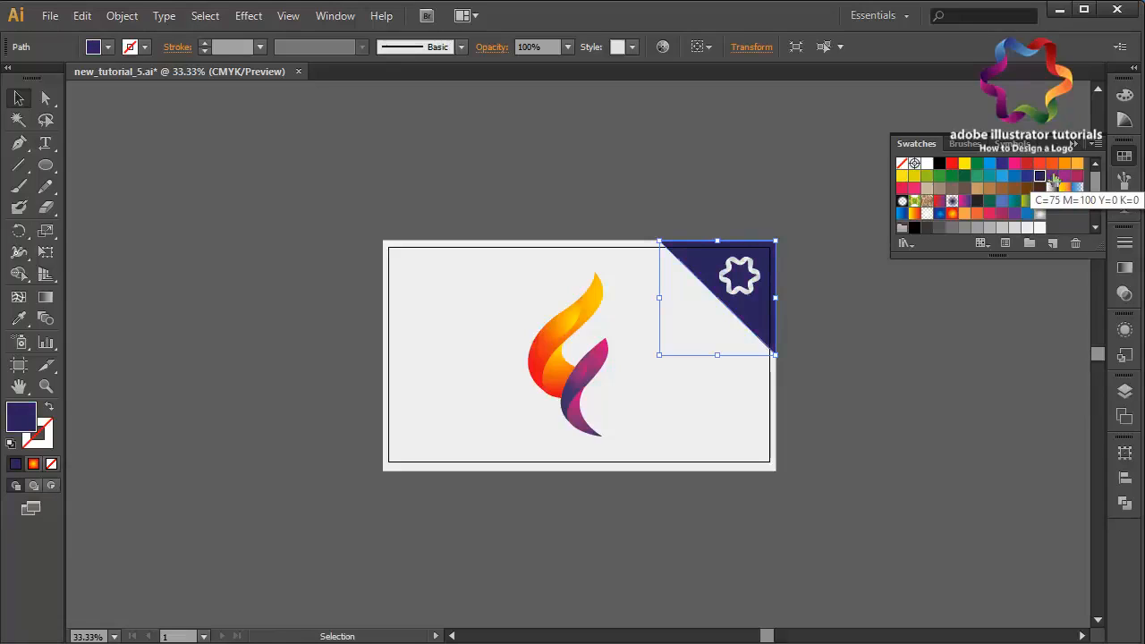
pyautogui.click(1053, 177)
pyautogui.click(1059, 283)
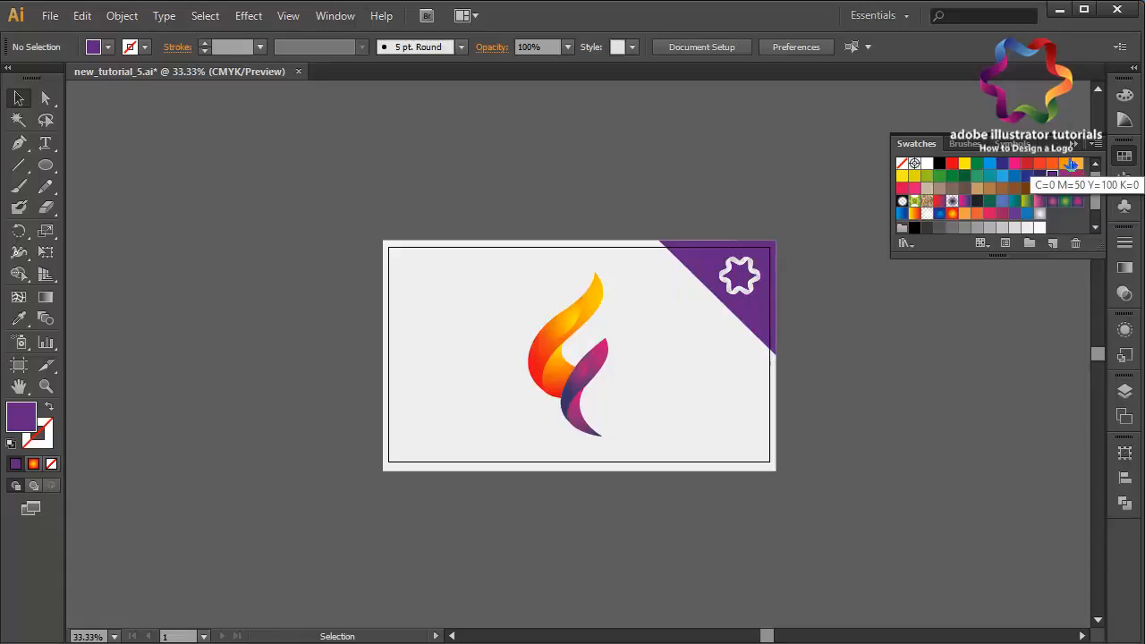
pyautogui.click(1074, 145)
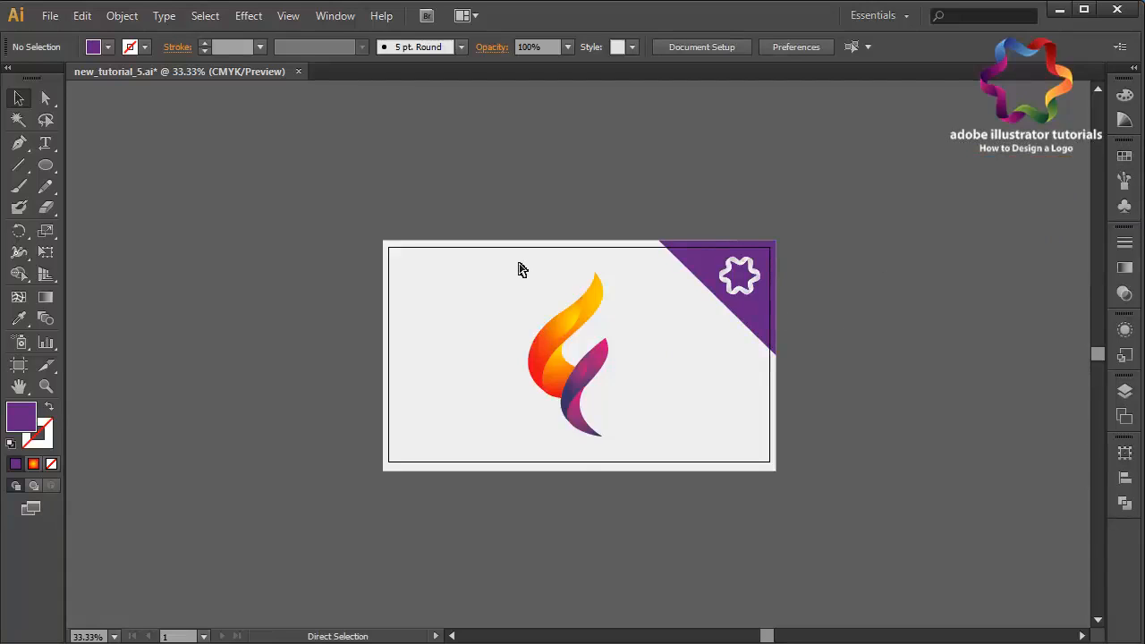
# - Save the document as a new file named new_tutorial_6
pyautogui.hotkey('ctrl', '=')
pyautogui.hotkey('ctrl', '=')
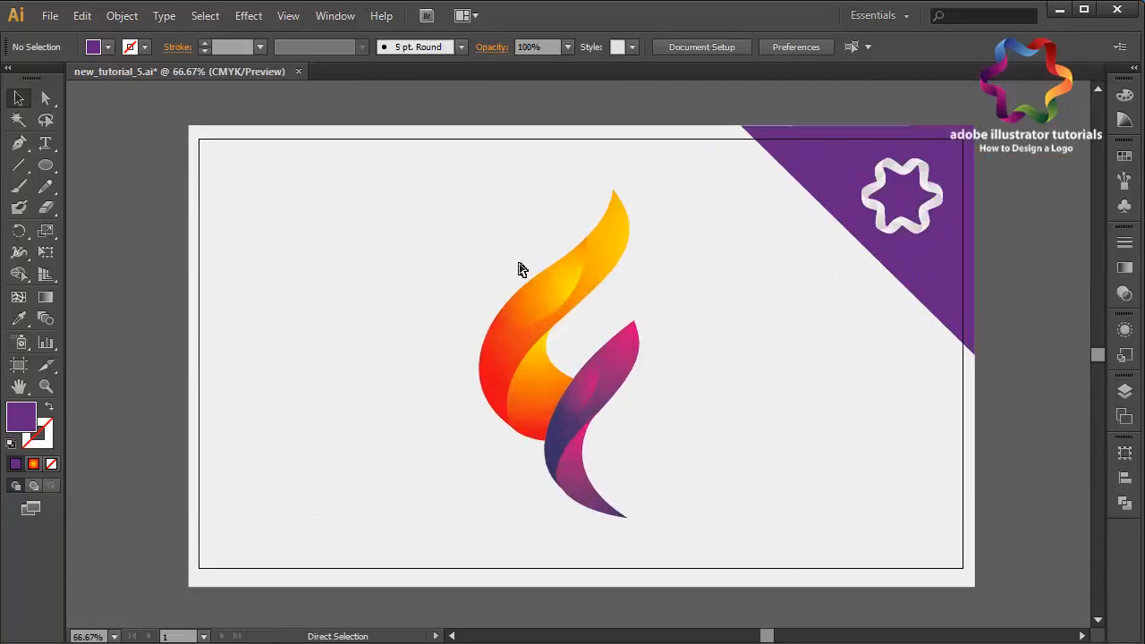
pyautogui.click(50, 15)
pyautogui.click(101, 184)
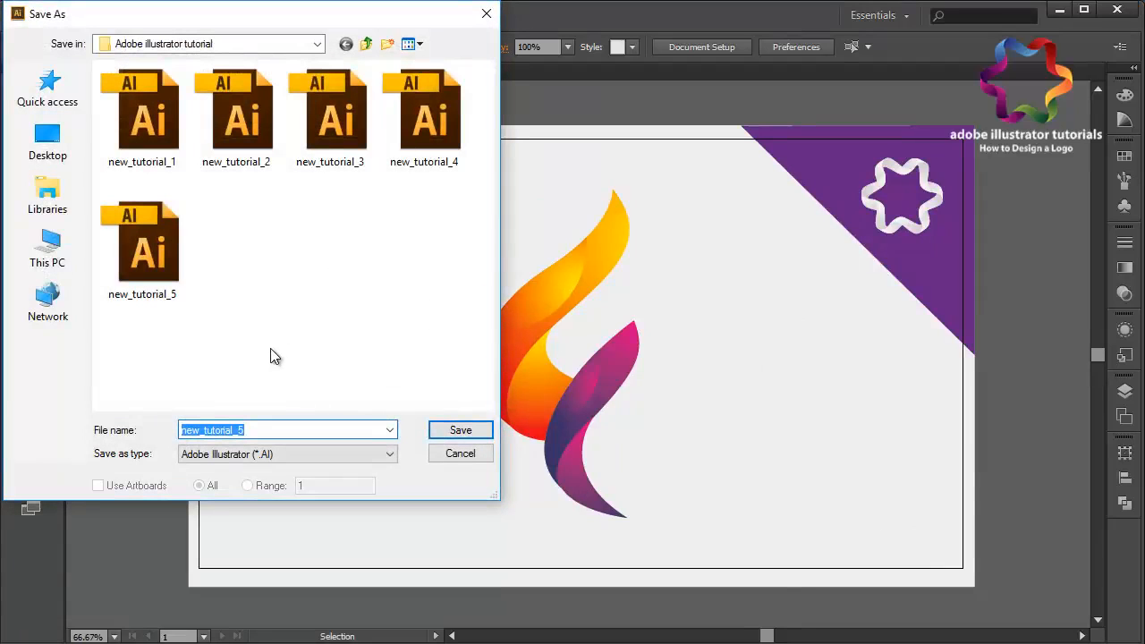
pyautogui.click(290, 433)
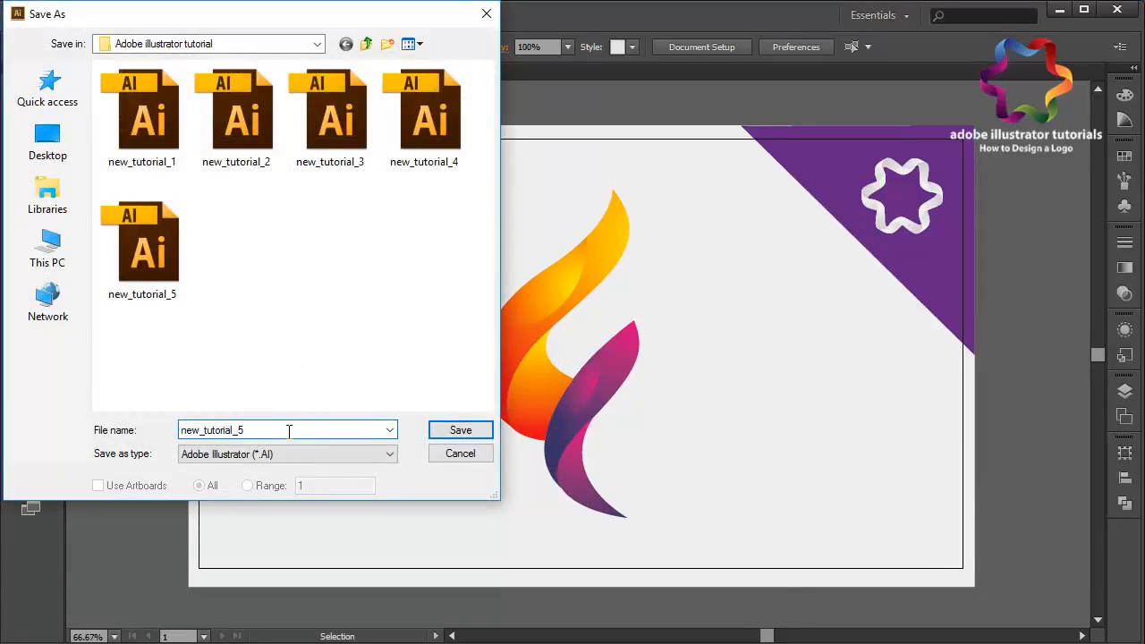
pyautogui.press('BackSpace')
pyautogui.write('6')
pyautogui.press('Return')
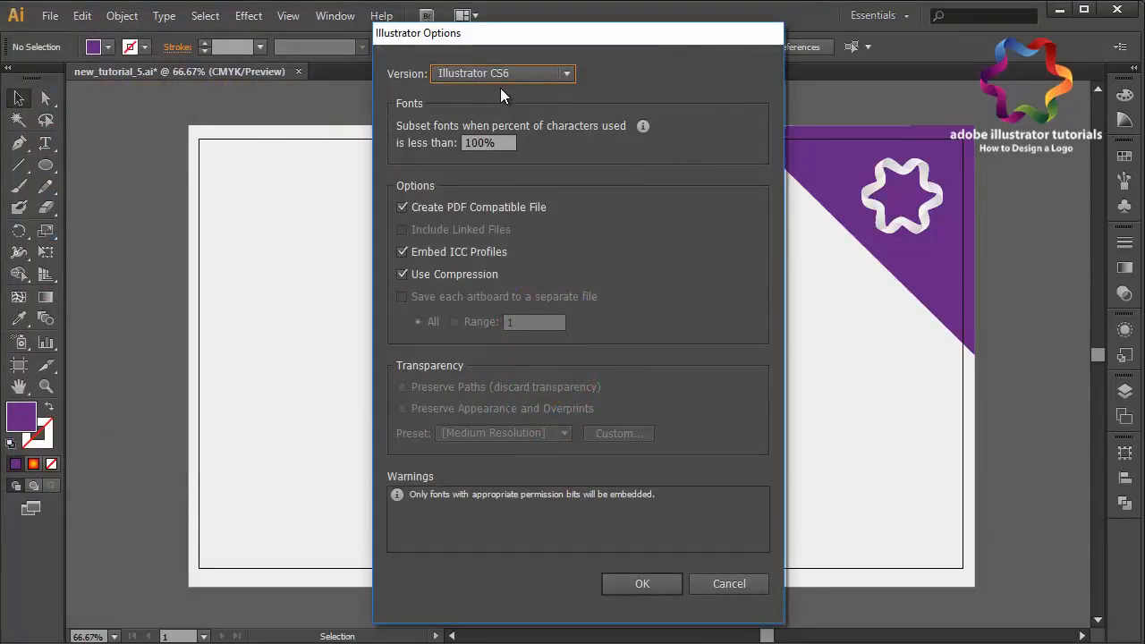
# - Accept the Illustrator Options with version Illustrator CS6 to finish saving
pyautogui.click(488, 74)
pyautogui.click(495, 92)
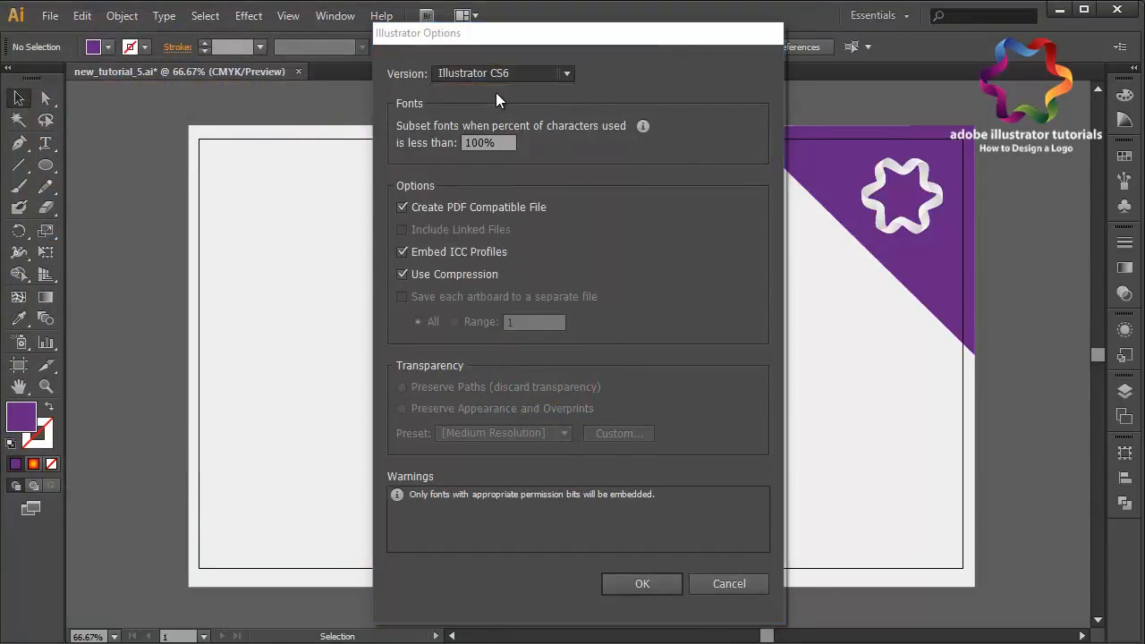
pyautogui.click(645, 582)
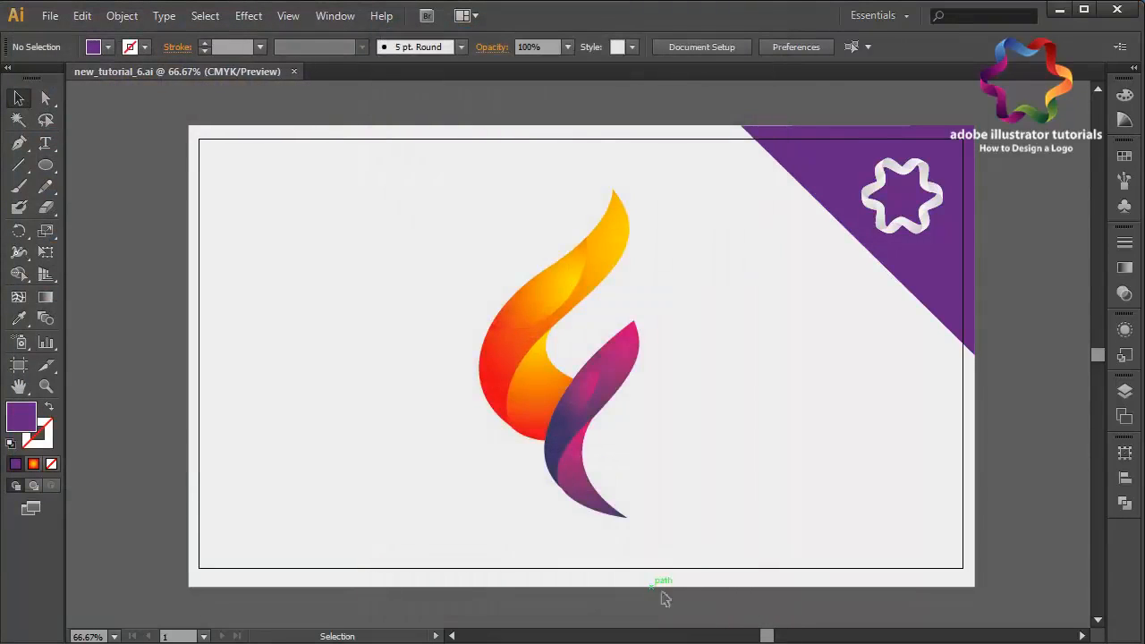